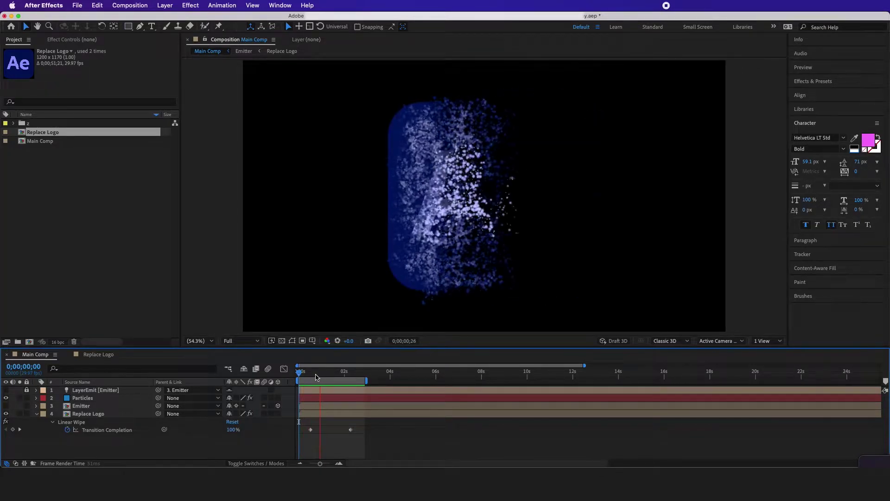
Hide the Logo.png layer so the star layer shows in the Replace Logo composition, and preview the effect in Main Comp.
key(space)
mouse_move(331, 386)
mouse_down()
mouse_move(319, 387)
mouse_move(338, 388)
mouse_move(343, 365)
mouse_move(299, 373)
mouse_move(336, 378)
mouse_move(322, 379)
mouse_up()
click(6, 406)
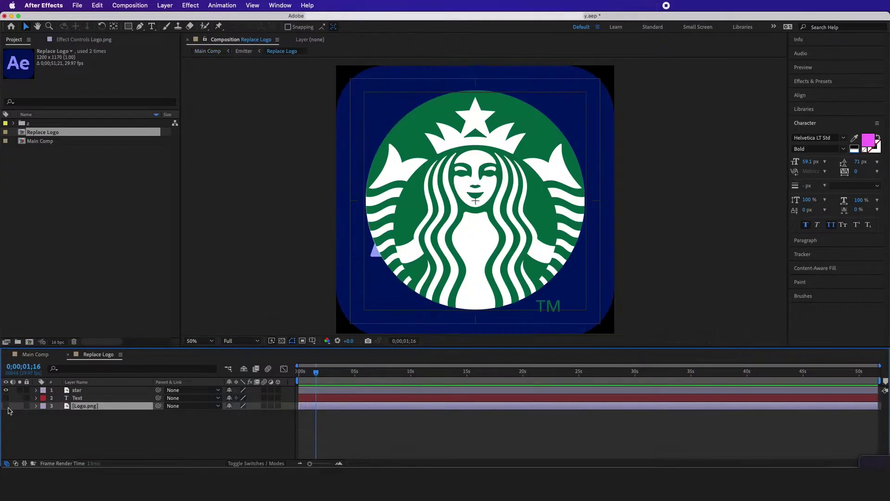
click(45, 354)
drag(324, 370, 292, 372)
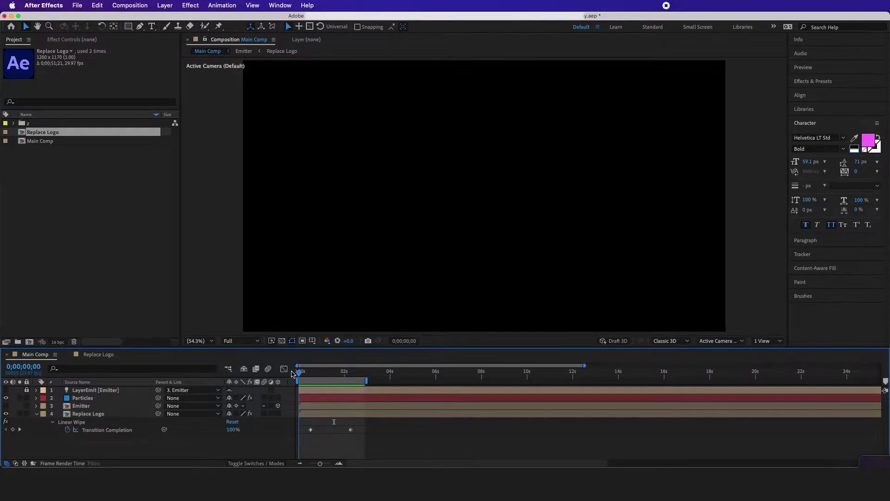
key(space)
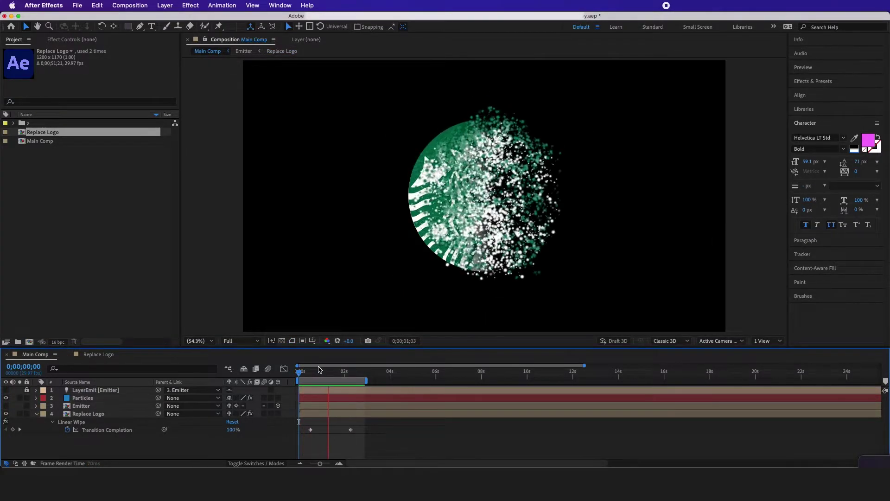
Swap the star layer for the Text layer in the Replace Logo composition and preview the effect in Main Comp.
mouse_move(320, 370)
mouse_down()
mouse_move(318, 378)
mouse_move(330, 378)
mouse_up()
click(98, 357)
click(6, 390)
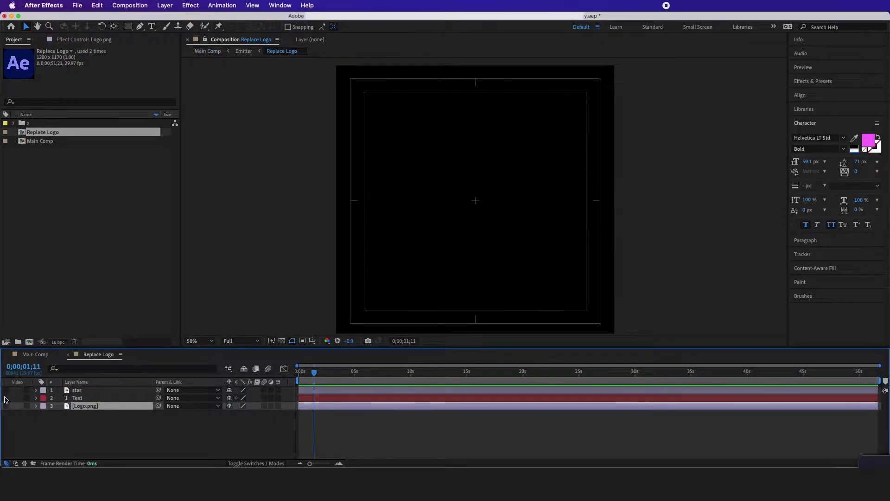
click(6, 398)
click(37, 354)
drag(342, 373, 319, 375)
key(space)
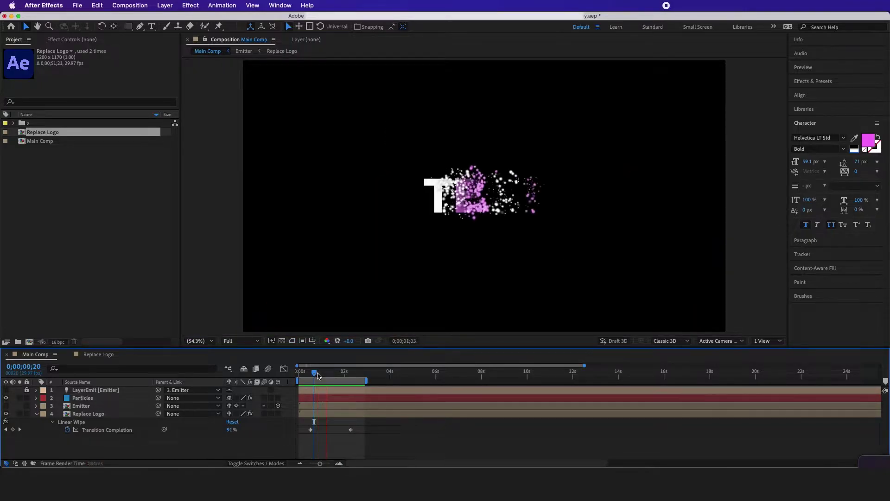
Stop the preview and delete all existing items from the project.
key(space)
click(46, 246)
key(super+a)
key(Delete)
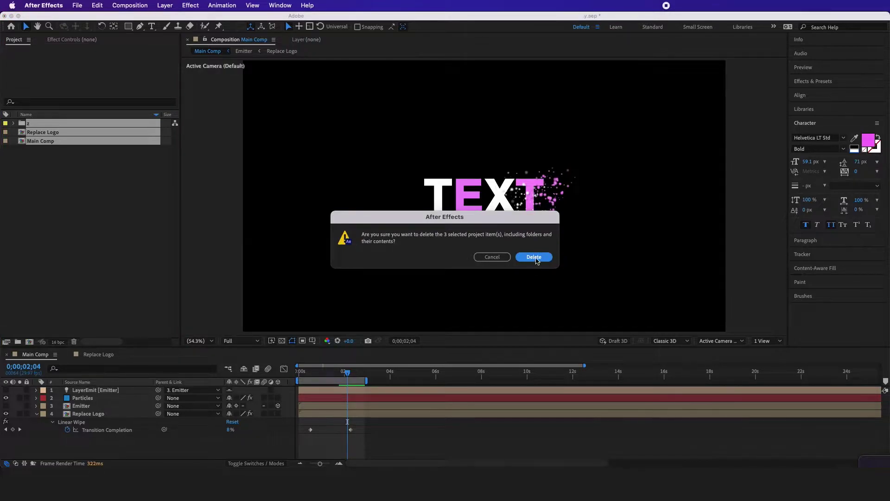
key(Return)
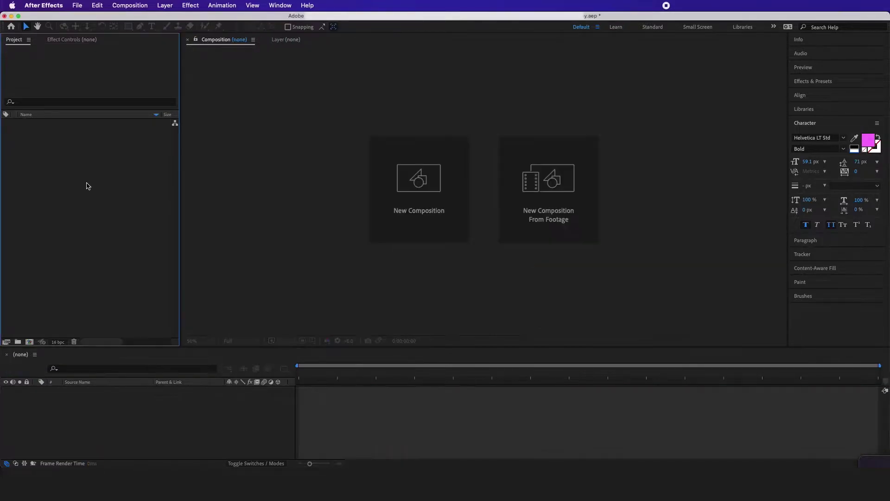
Create a 1920 x 1080 composition at 29.97 fps named "Main comp".
click(29, 343)
text(Main comp)
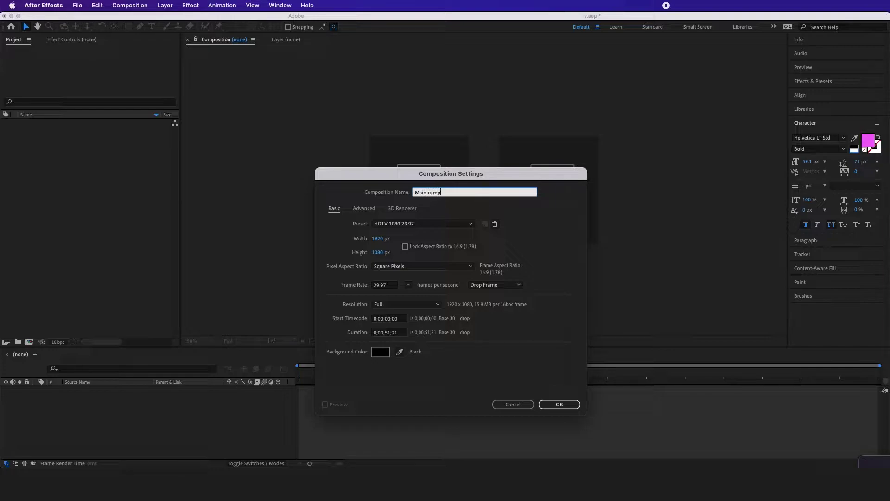
key(Return)
Import Logo.png into the project and create a new composition from it.
drag(0, 151, 106, 158)
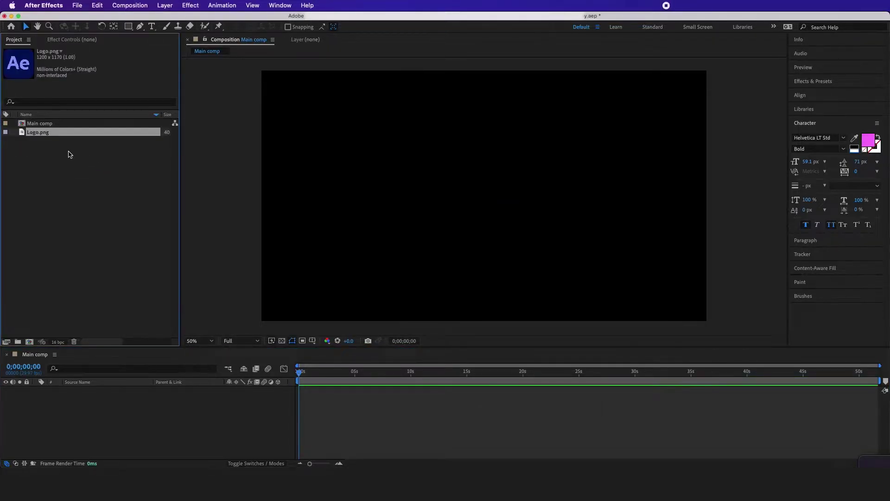
click(68, 154)
click(46, 134)
drag(45, 132, 29, 342)
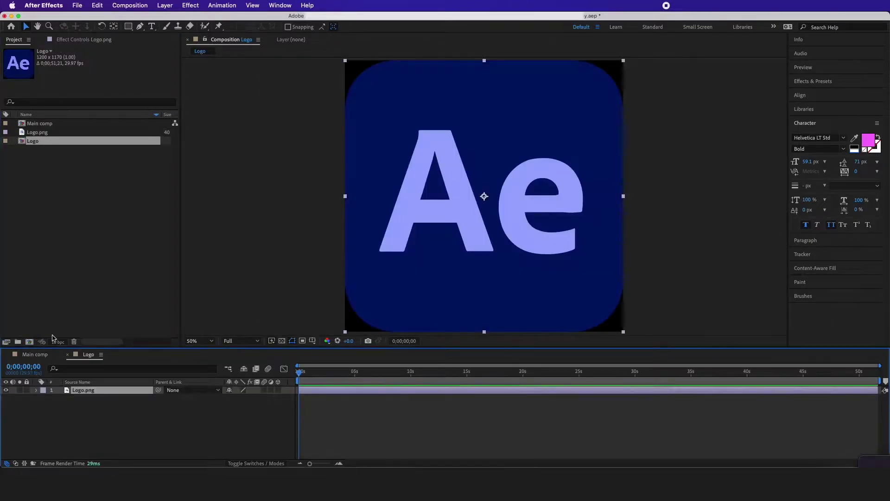
click(217, 430)
Create another 1920 x 1080 composition named "Emitter".
click(54, 197)
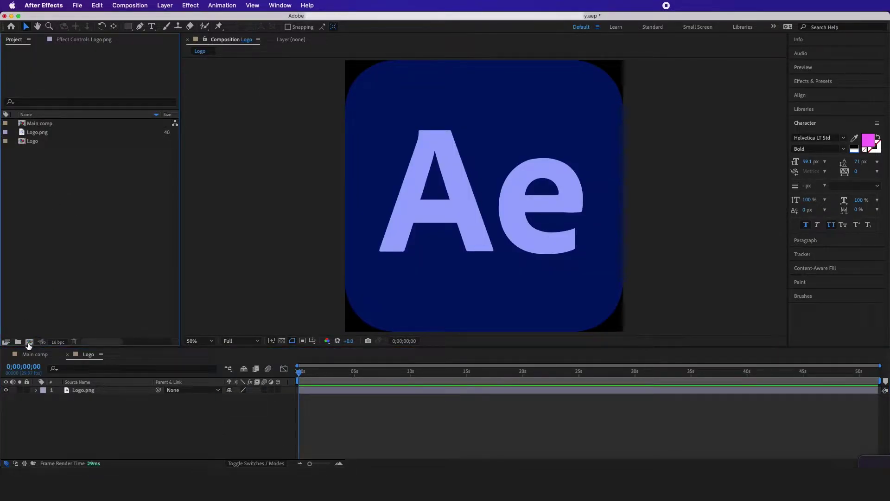
click(28, 342)
text(Emitter)
key(Return)
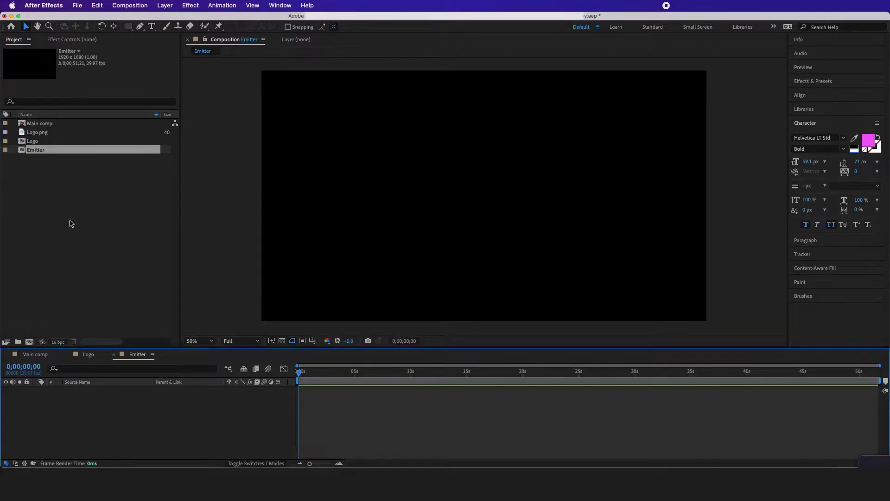
Place the Logo composition in the centre of the Emitter composition and scale it down to about half size.
click(34, 145)
drag(33, 147, 580, 204)
drag(635, 195, 542, 215)
key(')
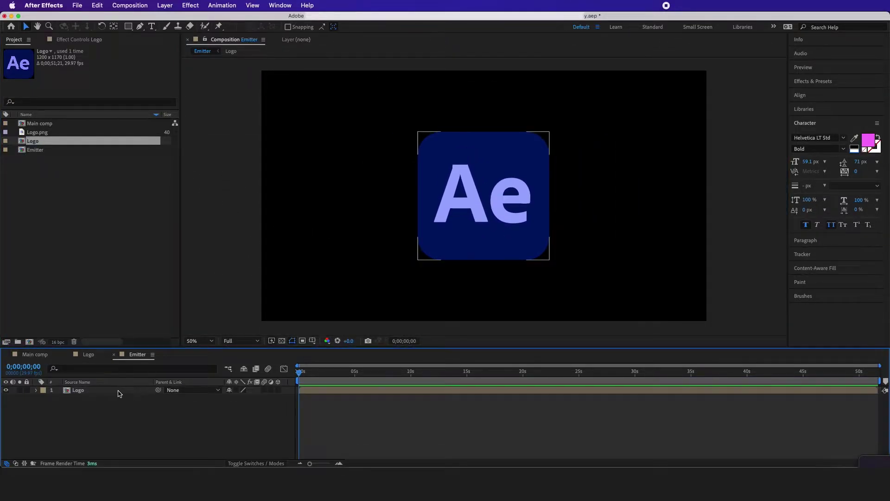
Draw a tall, narrow, full-height rectangular mask just left of the logo on the Logo layer and reveal its Mask Path.
click(119, 393)
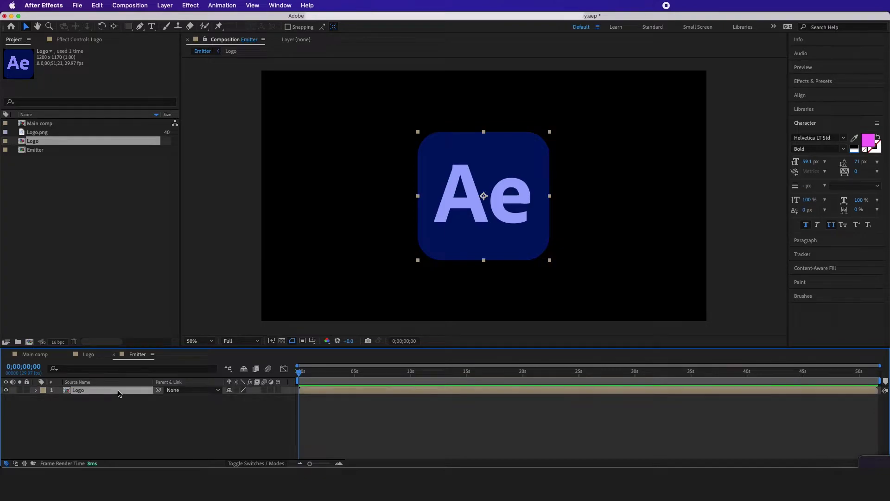
click(128, 26)
drag(321, 73, 393, 323)
click(70, 397)
key(m)
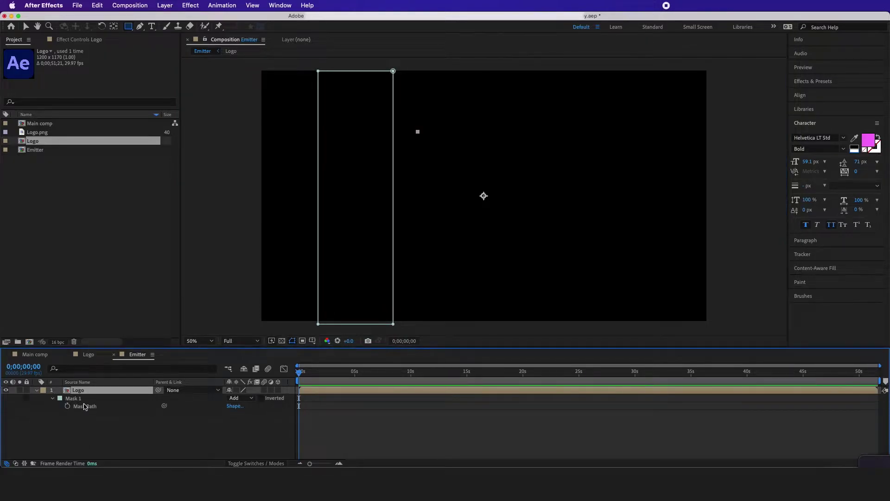
Turn on Mask Path keyframing, position its keyframe at 2 seconds, and return to the start of the Emitter composition.
click(68, 406)
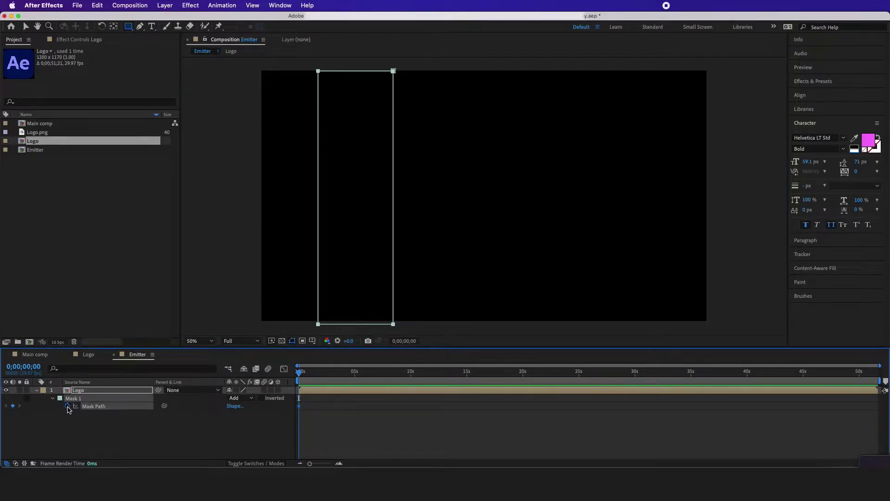
key(=)
key(=)
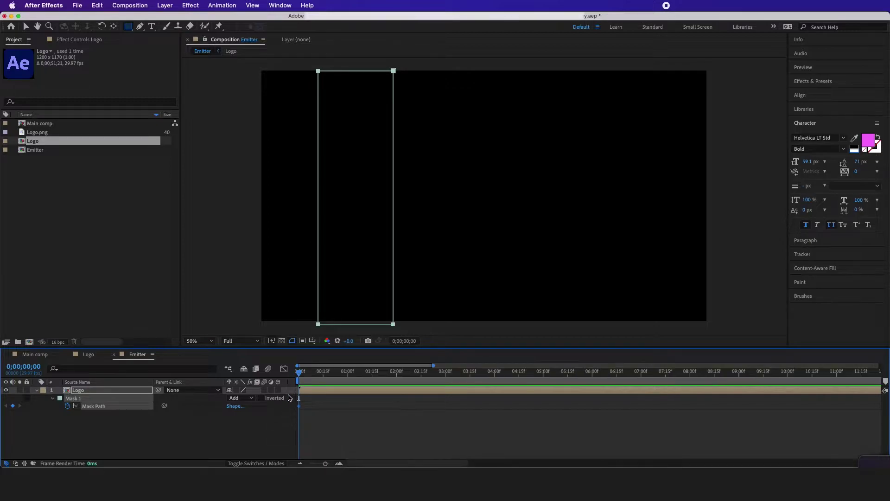
key(minus)
click(342, 373)
key(minus)
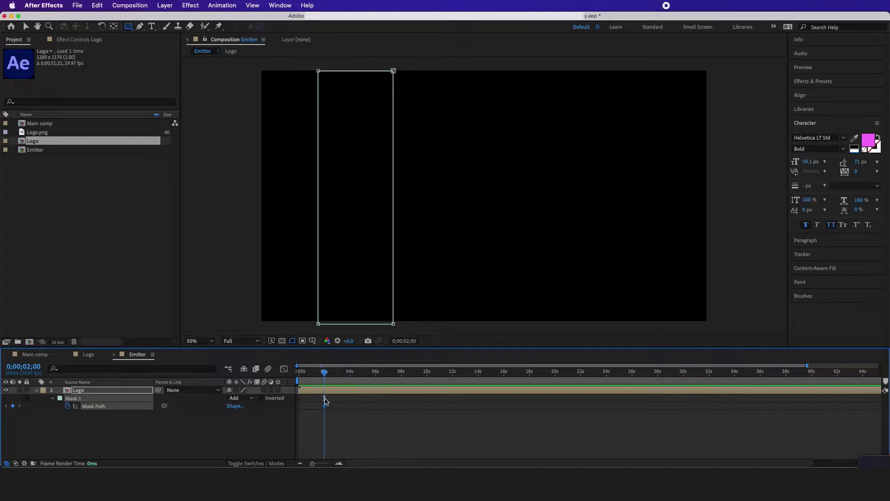
drag(324, 372, 239, 378)
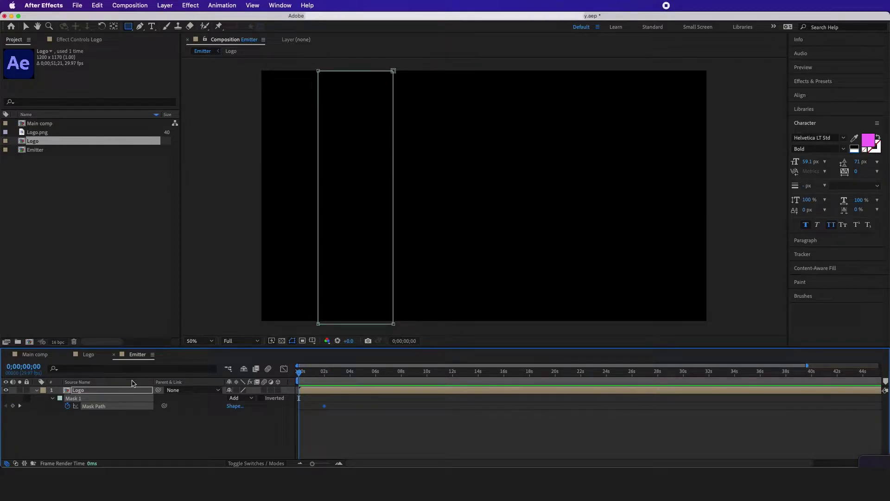
Move the whole mask to the right side of the logo at frame 0 and scrub through the mask movement.
key(v)
click(94, 412)
click(91, 398)
click(319, 324)
drag(323, 328, 583, 319)
drag(299, 373, 308, 374)
Reverse the two Mask Path keyframes in time so the mask travels left to right, and preview the animation.
drag(336, 403, 301, 415)
right_click(300, 408)
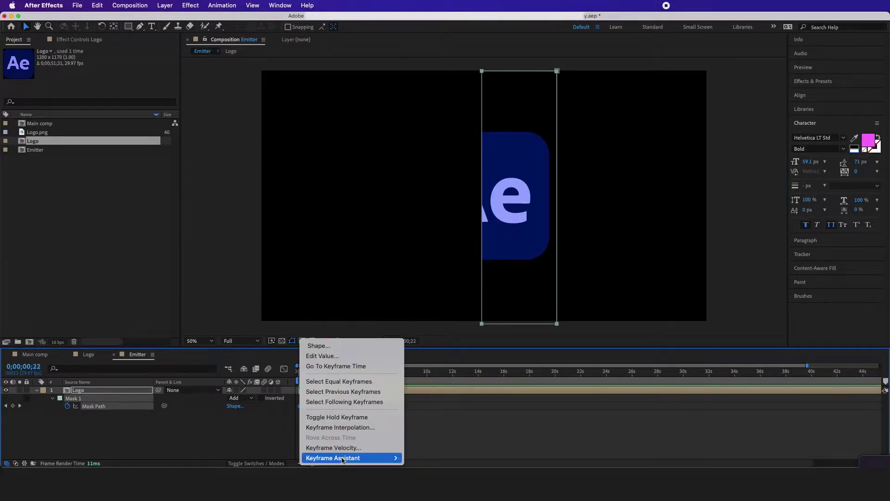
mouse_move(386, 459)
click(424, 457)
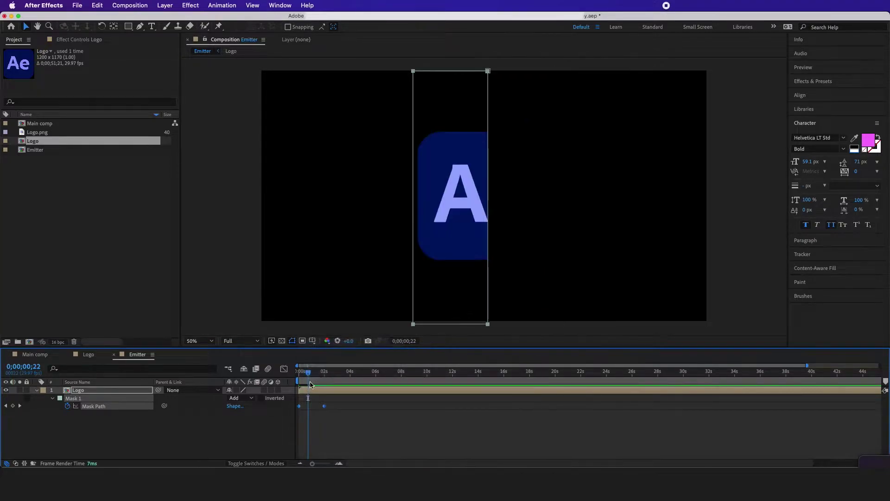
key(Home)
key(space)
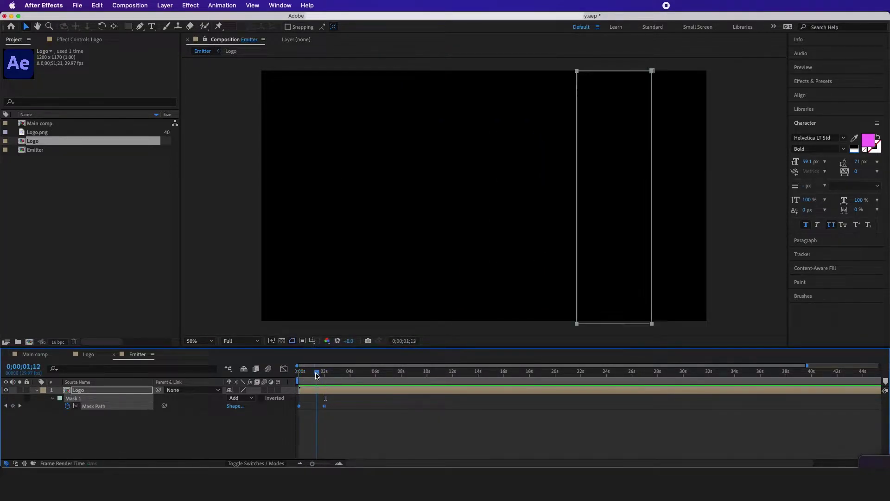
Try a mask feather of 10 pixels on the Logo layer, raise it to 50 pixels, and preview the soft-edged wipe.
click(96, 391)
key(f)
click(237, 411)
text(10)
click(258, 432)
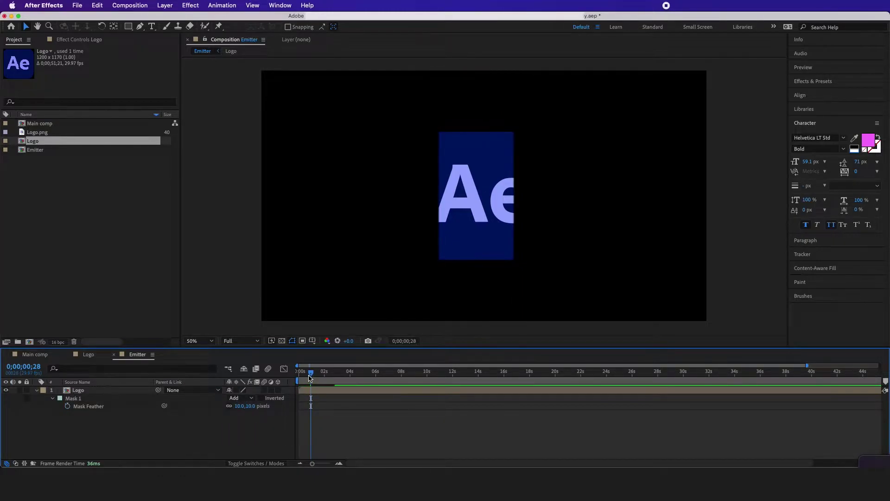
click(241, 407)
text(50)
key(Return)
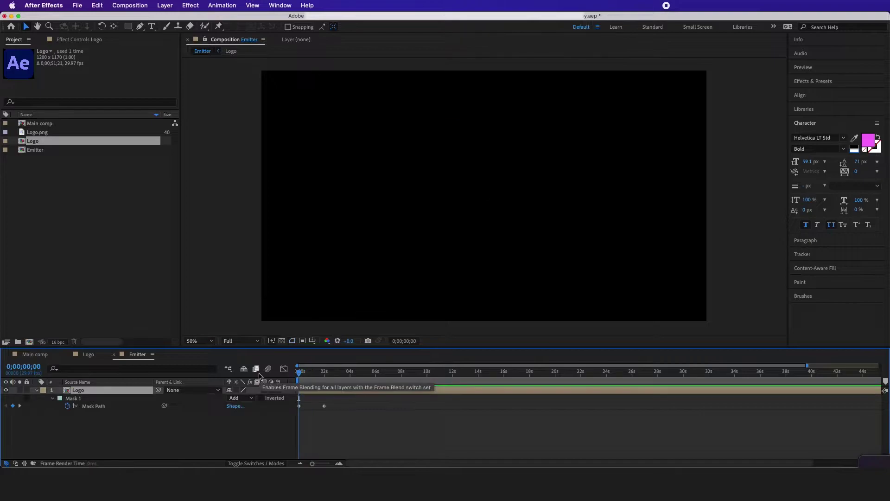
key(space)
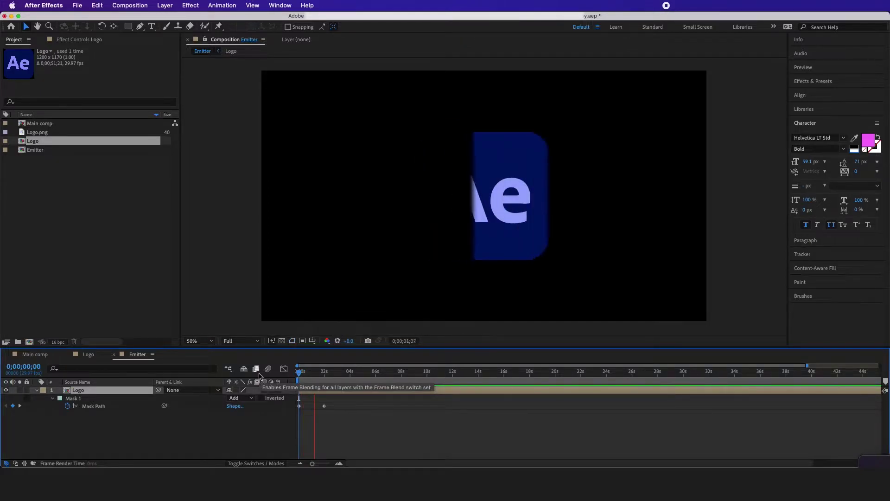
Open Main comp, add the Emitter composition to it, and preview the result.
click(43, 124)
double_click(43, 124)
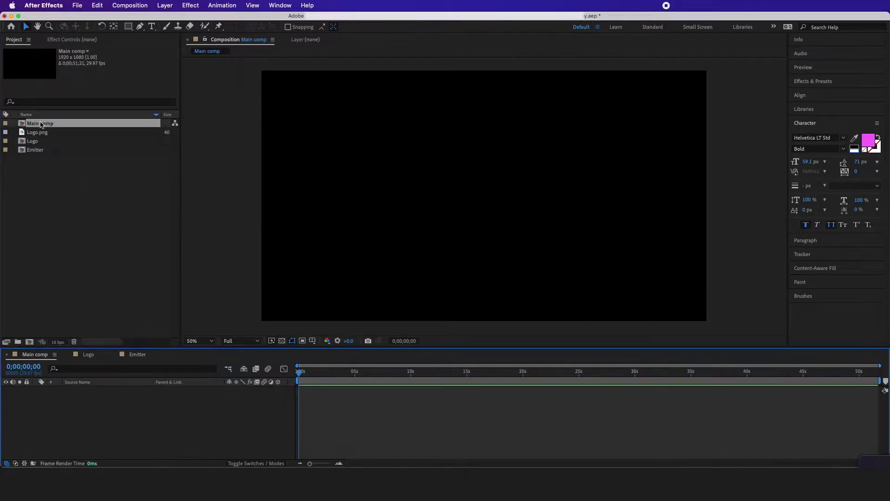
drag(36, 151, 473, 209)
key(space)
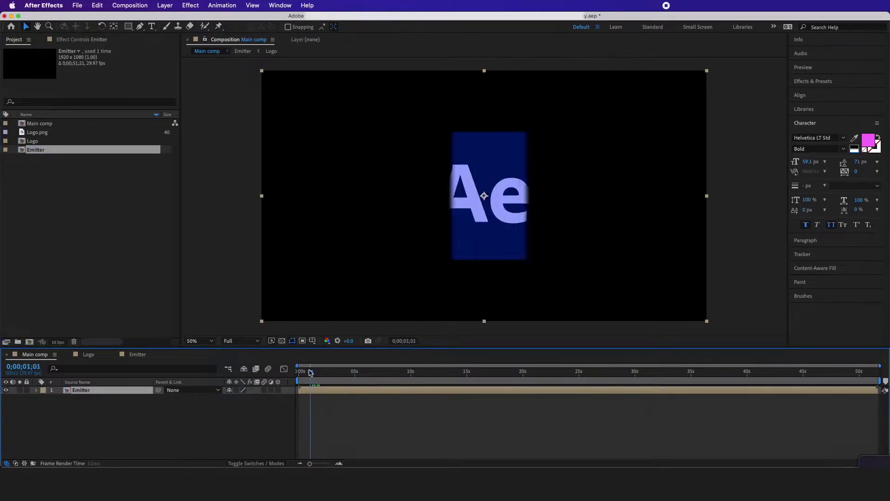
Create a new solid layer named "Particular" in Main comp.
right_click(190, 411)
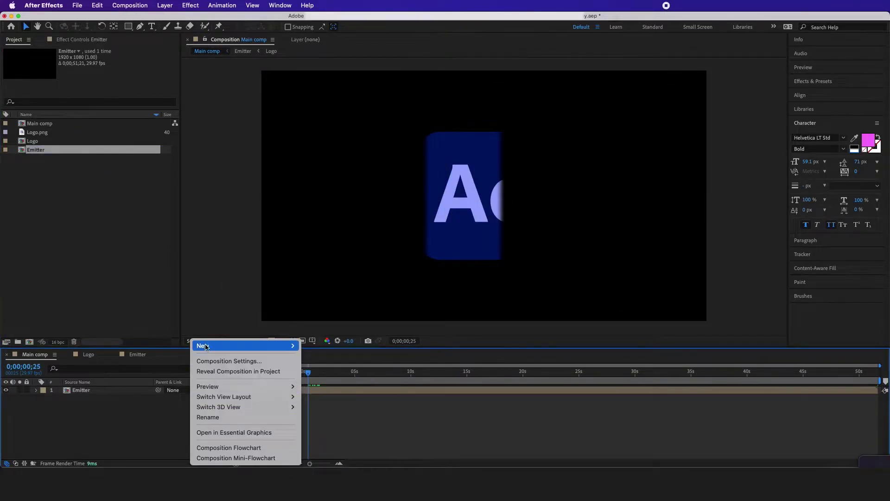
mouse_move(214, 345)
click(324, 371)
text(Particular)
click(718, 357)
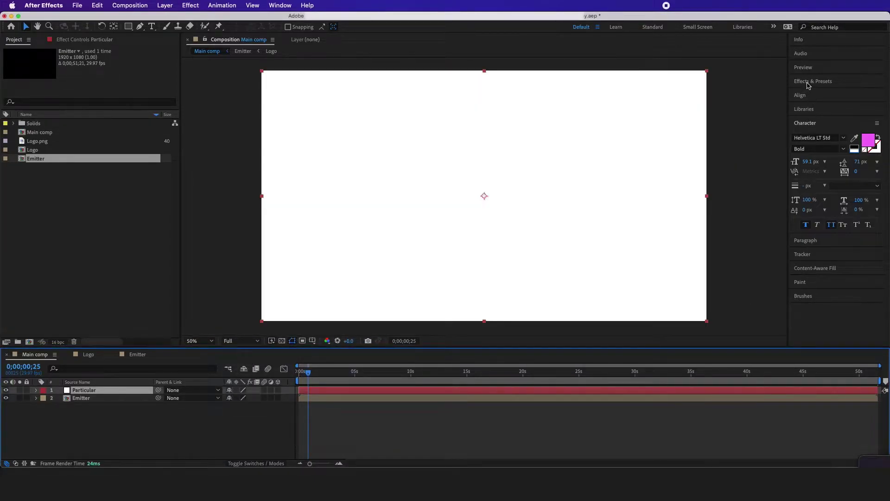
Find the RG Trapcode Particular effect, apply it to the Particular solid, and scrub through the particle emission.
click(807, 82)
click(819, 94)
text(Particular)
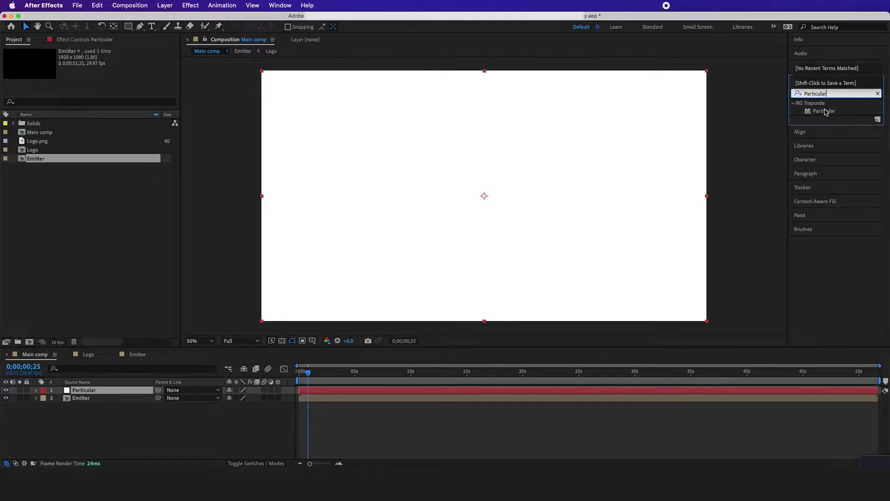
click(832, 111)
drag(825, 111, 459, 190)
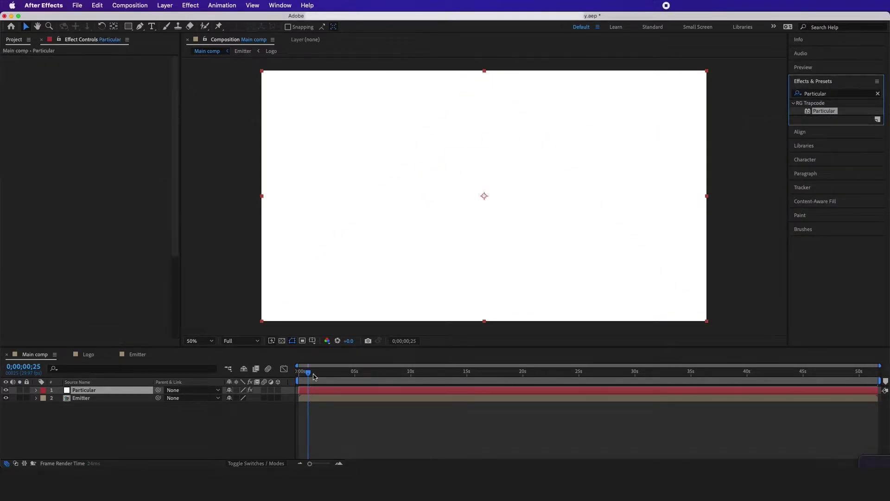
click(306, 379)
drag(306, 378, 319, 378)
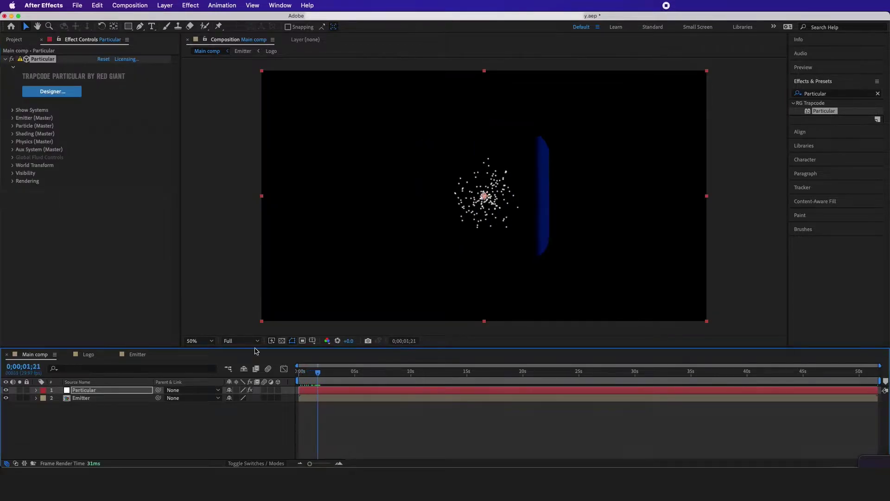
Keep Particular's emitter behavior on Continuous and set Particles/sec to 10000.
click(36, 59)
click(13, 119)
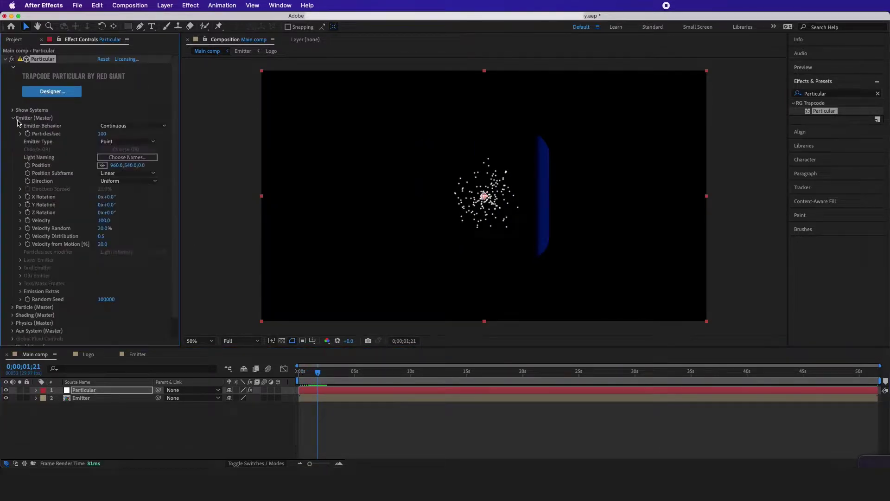
click(131, 126)
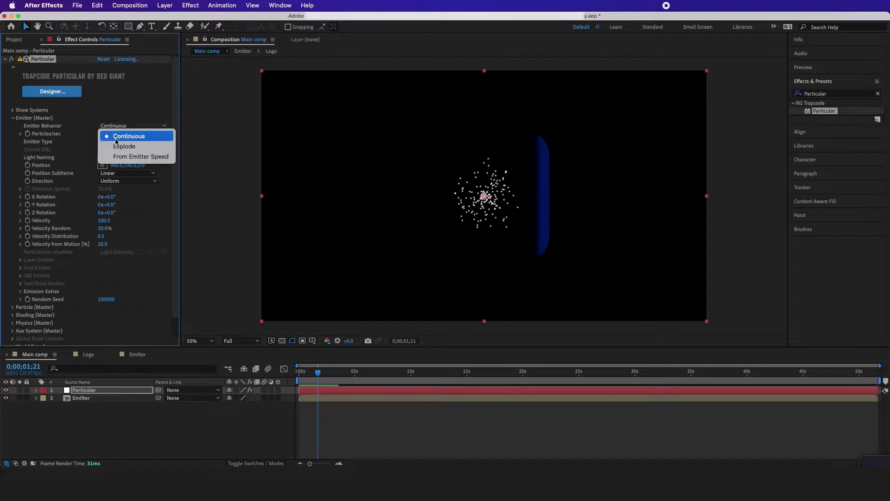
click(123, 137)
click(113, 134)
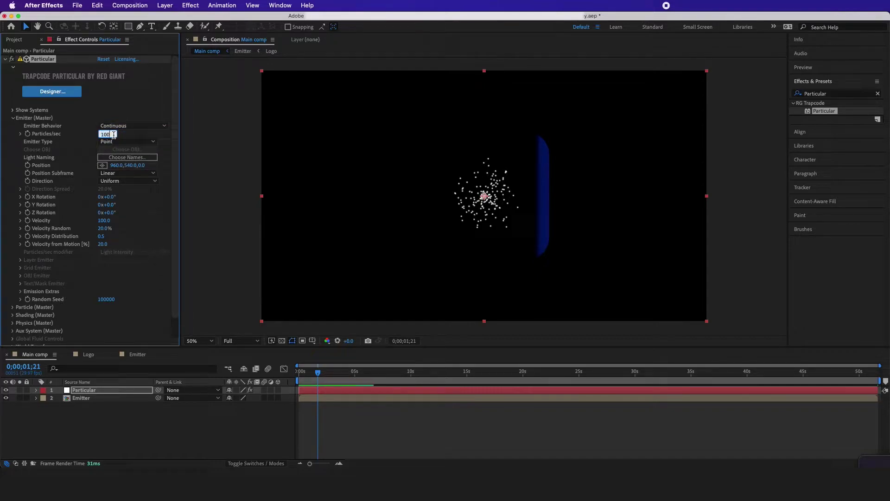
key(Return)
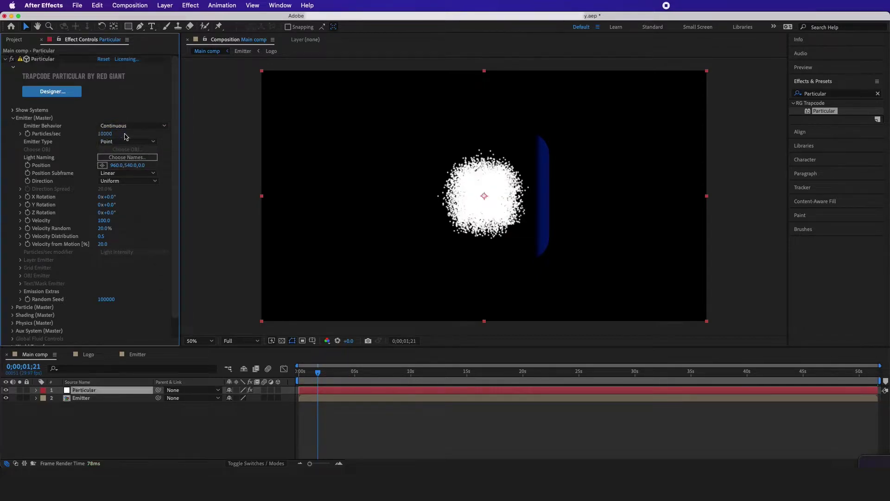
Set the emitter type to Box with XYZ Individual sizing, and set emitter size X, Y and Z to 50 each.
click(114, 142)
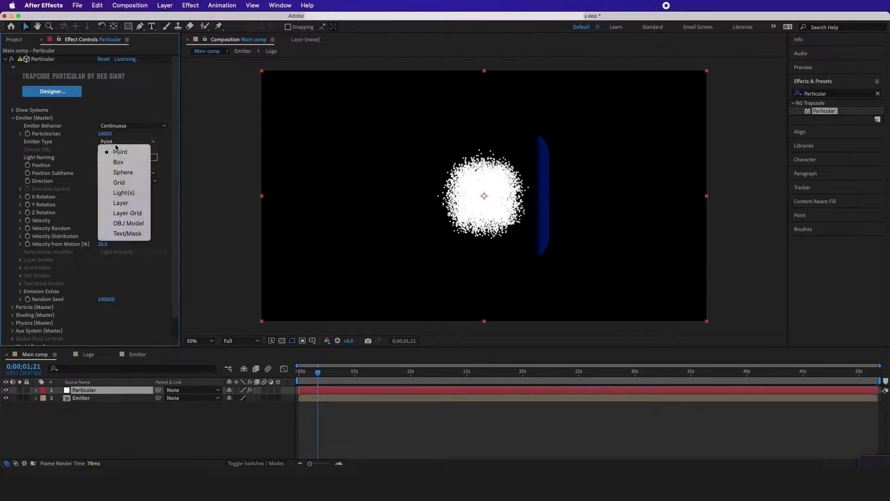
click(118, 164)
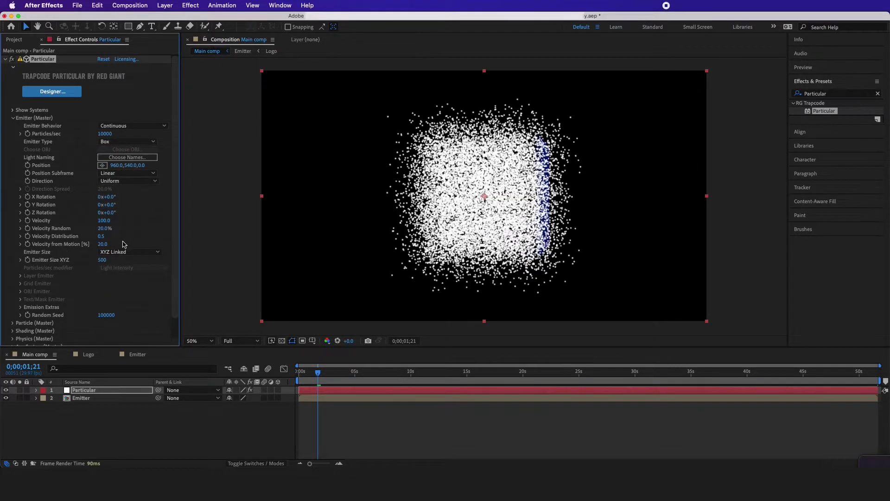
click(121, 252)
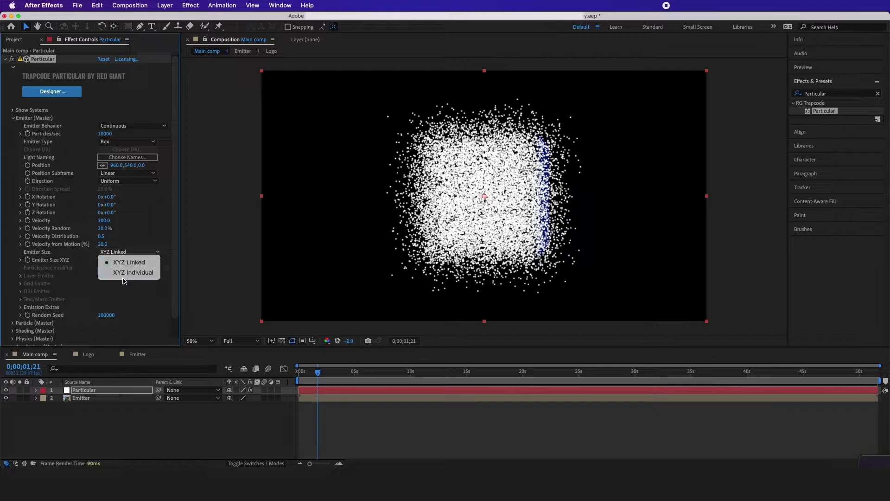
click(122, 273)
click(106, 260)
click(104, 267)
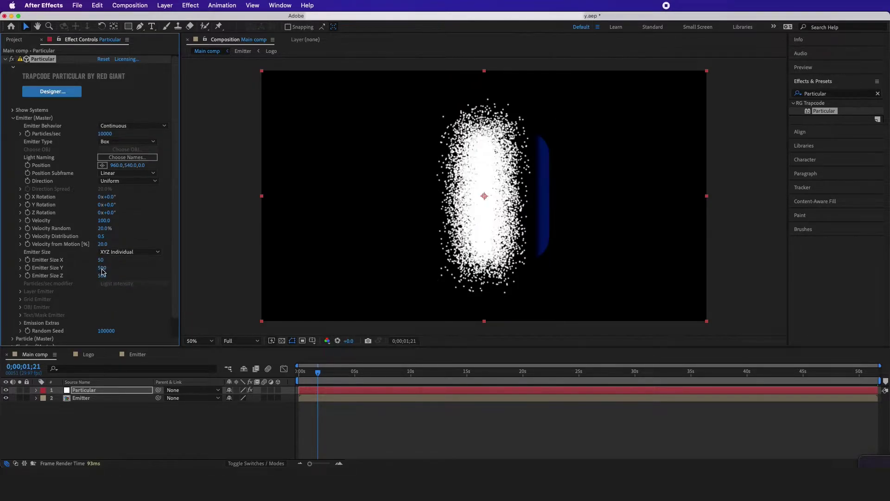
text(50)
click(104, 276)
text(50)
click(109, 275)
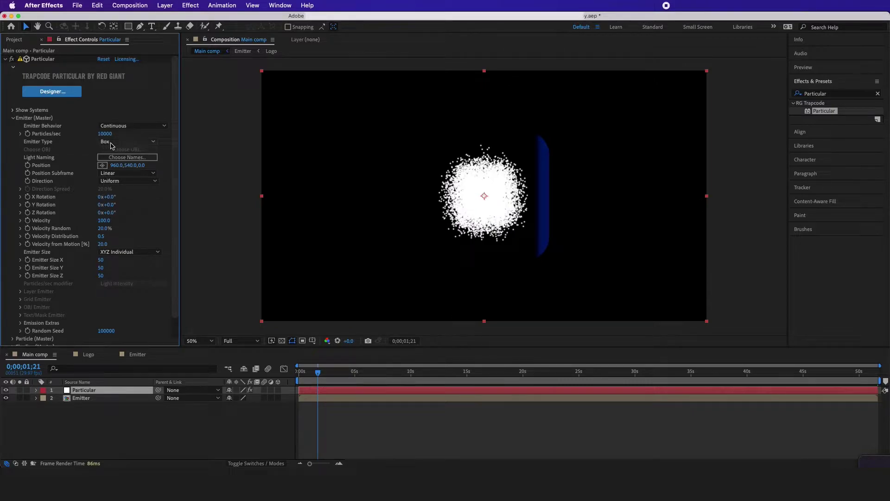
Change the emitter type to Layer and try to assign the Emitter composition layer as the layer emitter.
click(113, 143)
click(121, 203)
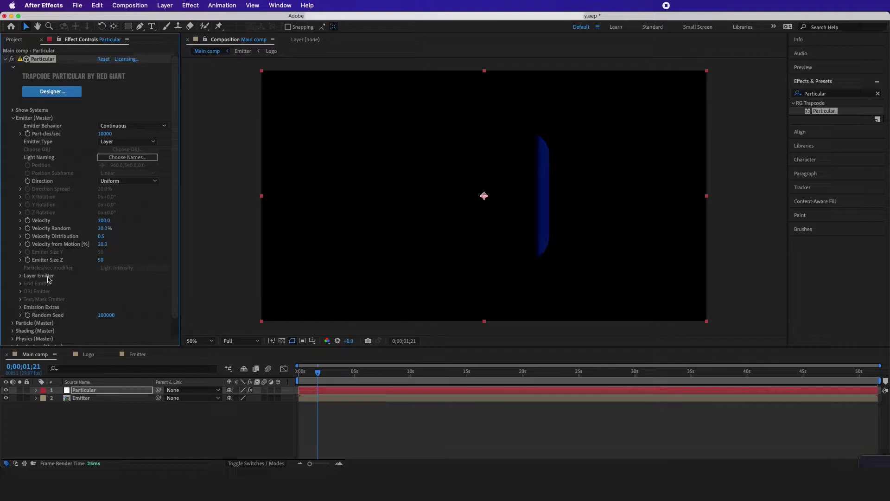
click(20, 275)
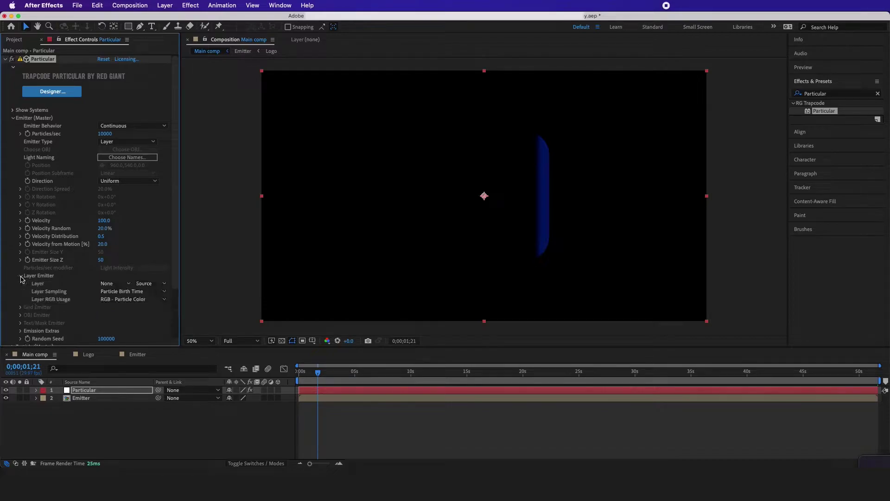
click(114, 285)
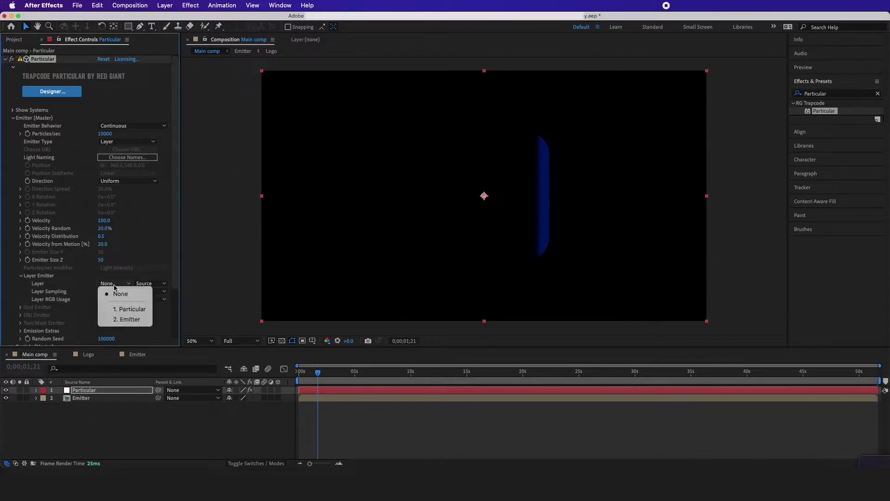
click(119, 284)
click(114, 283)
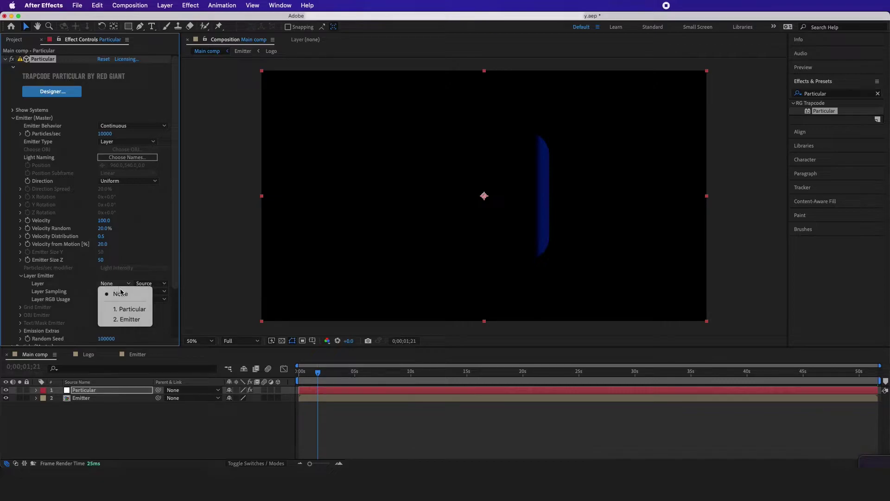
click(122, 320)
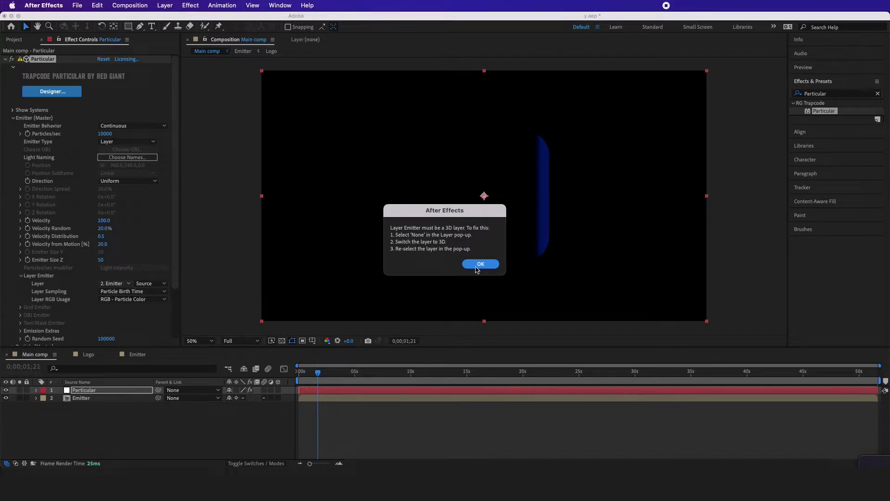
click(480, 264)
Make the Emitter layer 3D and reselect it as Particular's layer emitter.
click(277, 398)
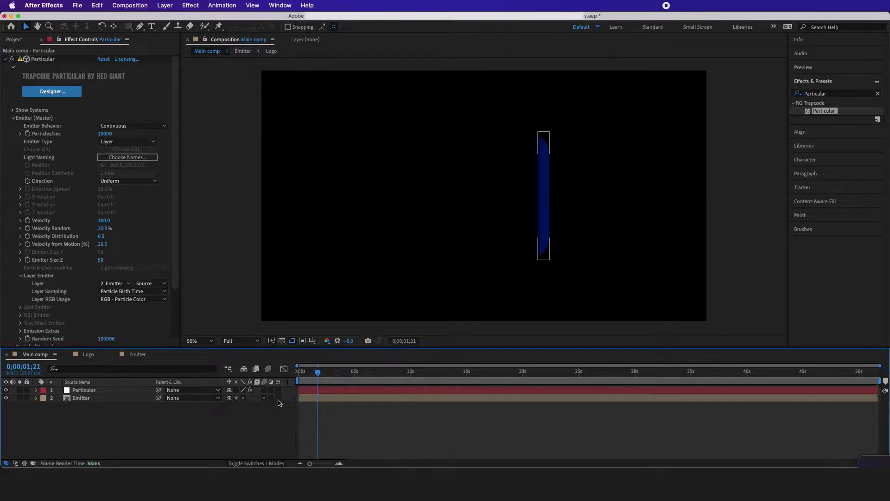
click(111, 284)
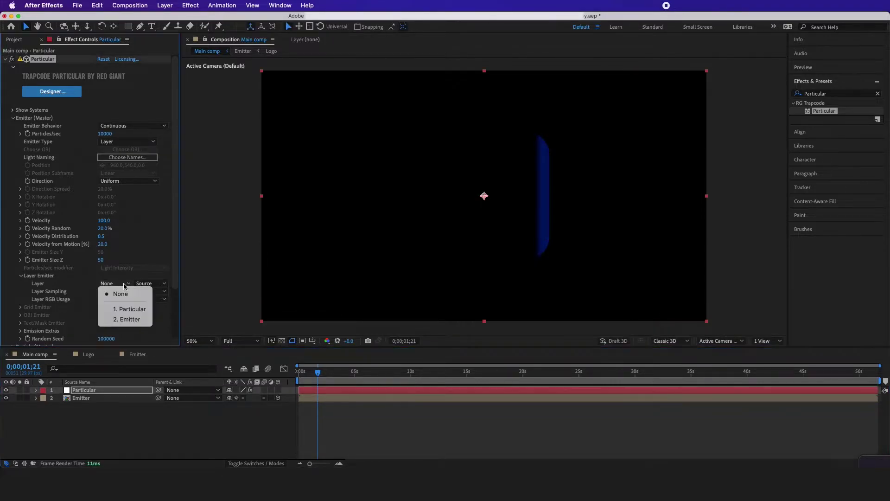
click(124, 320)
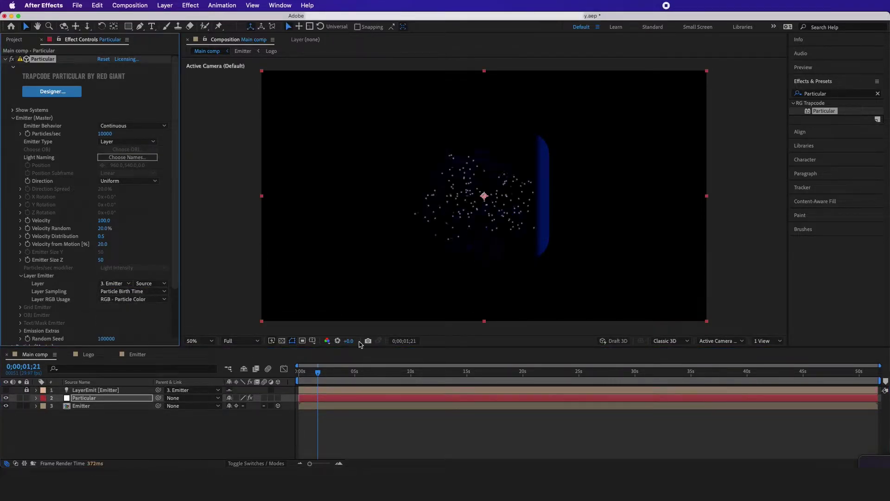
Hide the Emitter layer and scrub through the first two seconds to check the particles alone.
mouse_move(311, 373)
mouse_down()
mouse_move(302, 372)
mouse_move(317, 373)
mouse_up()
click(6, 406)
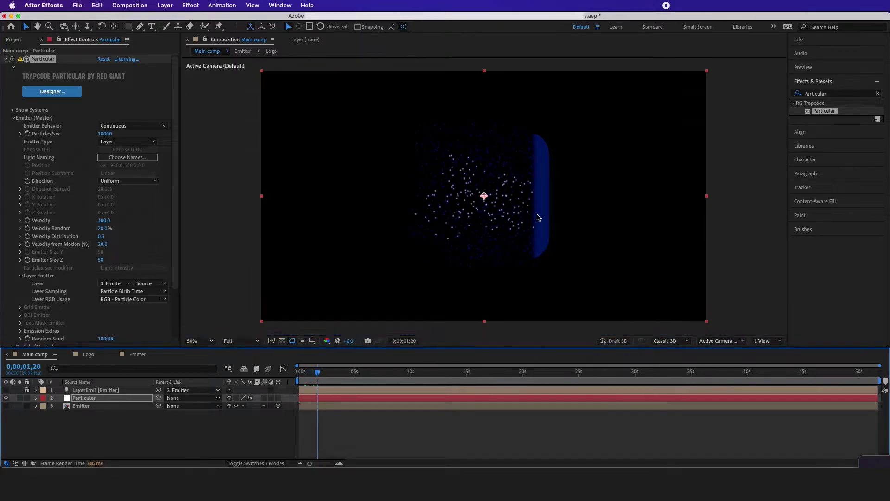
drag(317, 375, 313, 374)
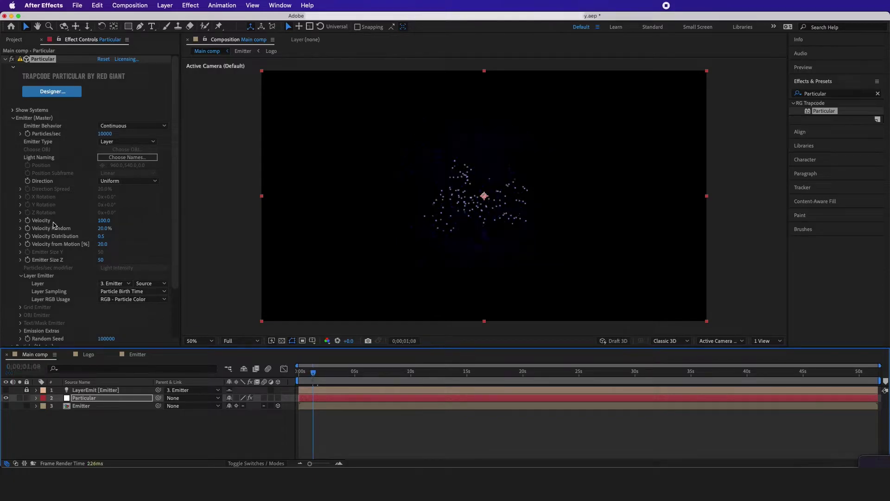
Set the particle life to 1.5 seconds and Size Random to 100%.
scroll(52, 218, down, 3)
scroll(50, 214, down, 1)
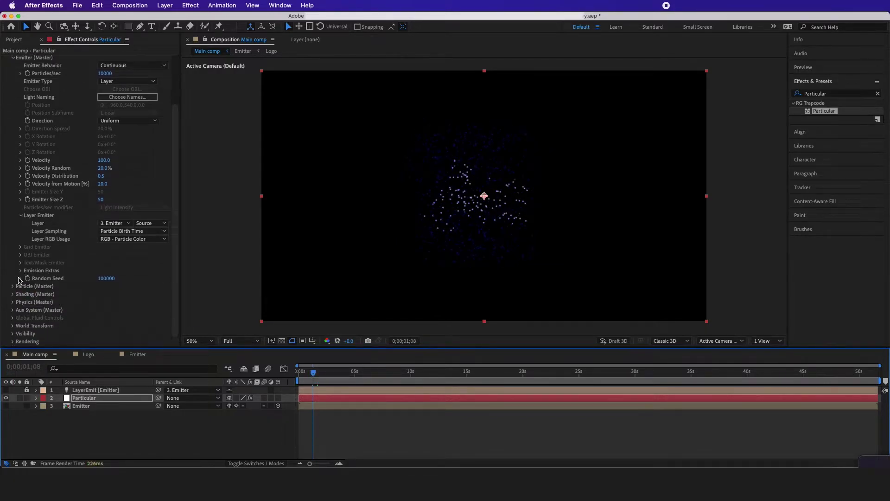
click(12, 286)
scroll(13, 289, down, 7)
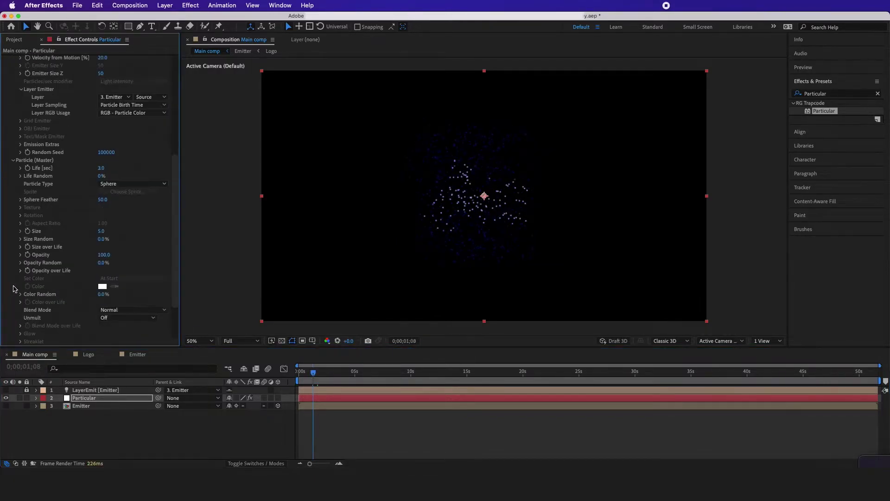
click(102, 169)
text(1.5)
key(Return)
drag(101, 239, 120, 192)
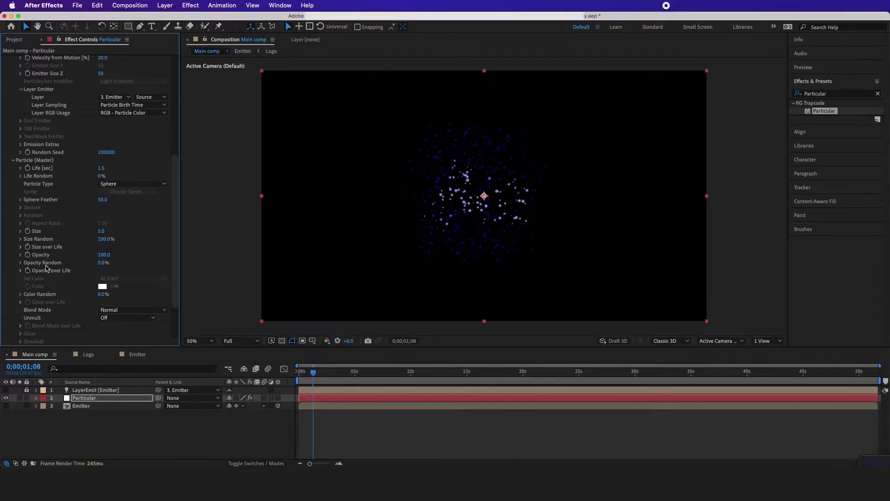
Apply the preset curve that ramps up, holds and ramps down to both Size over Life and Opacity over Life.
click(20, 248)
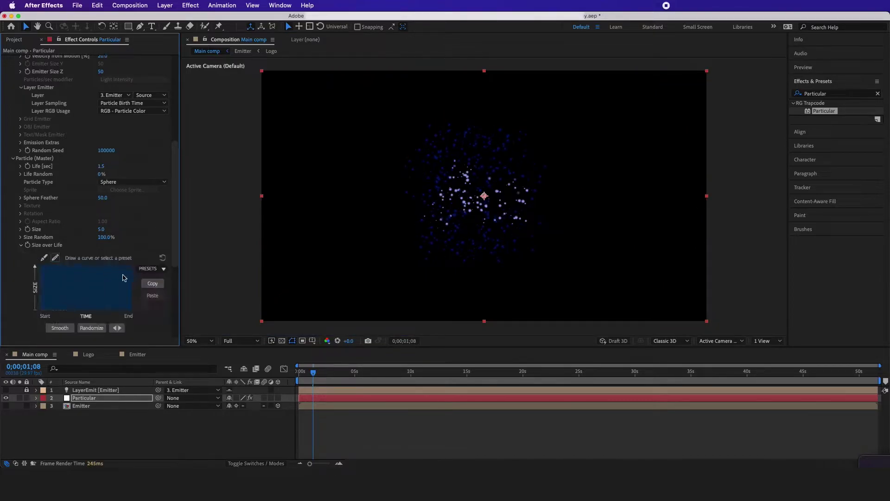
click(148, 272)
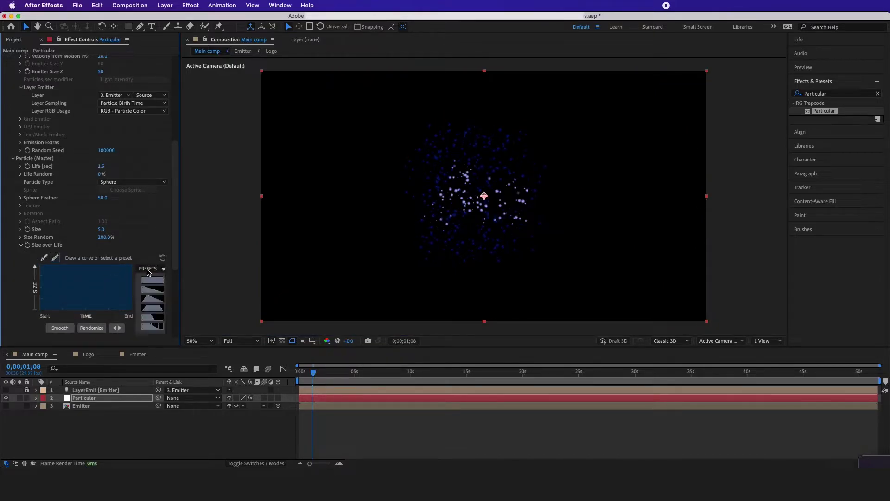
click(153, 304)
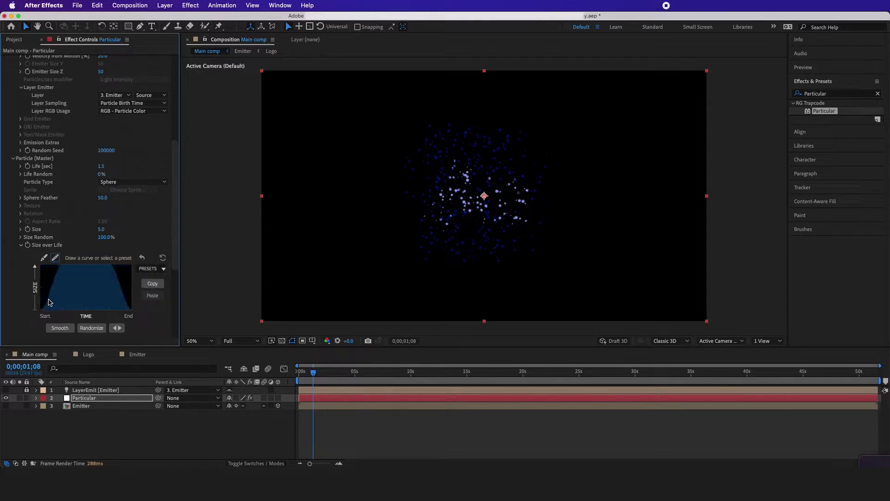
click(22, 245)
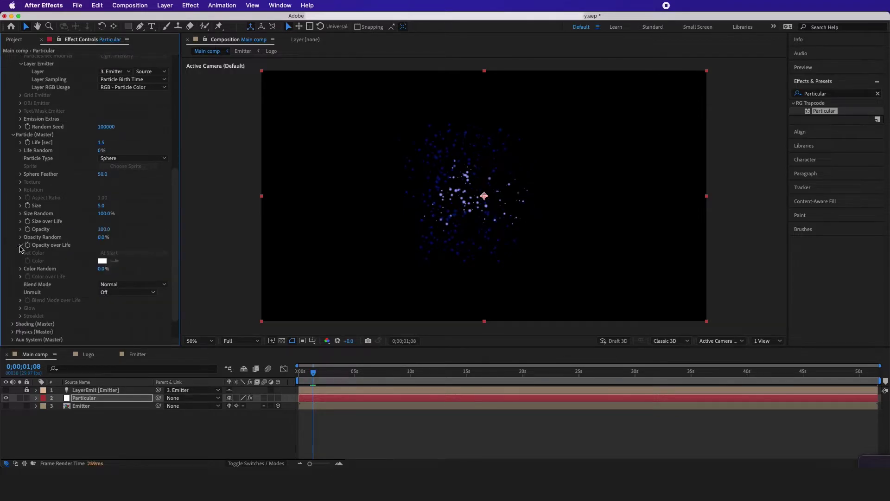
click(20, 246)
click(148, 268)
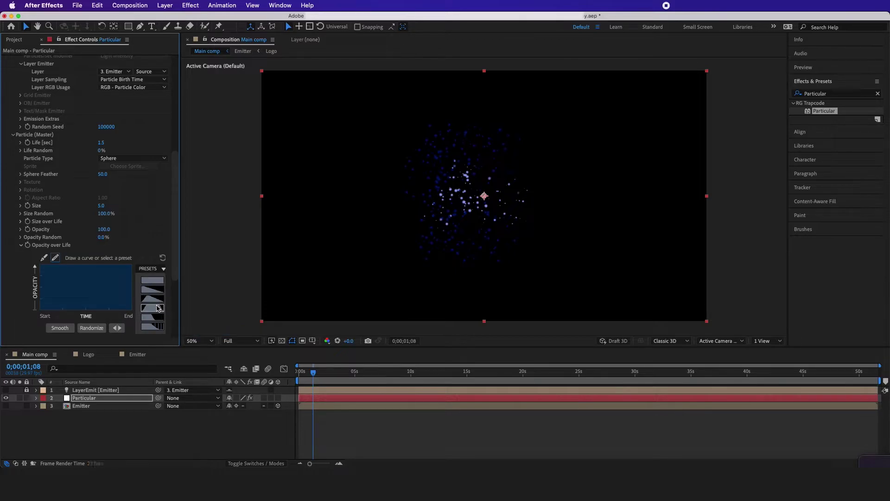
click(156, 309)
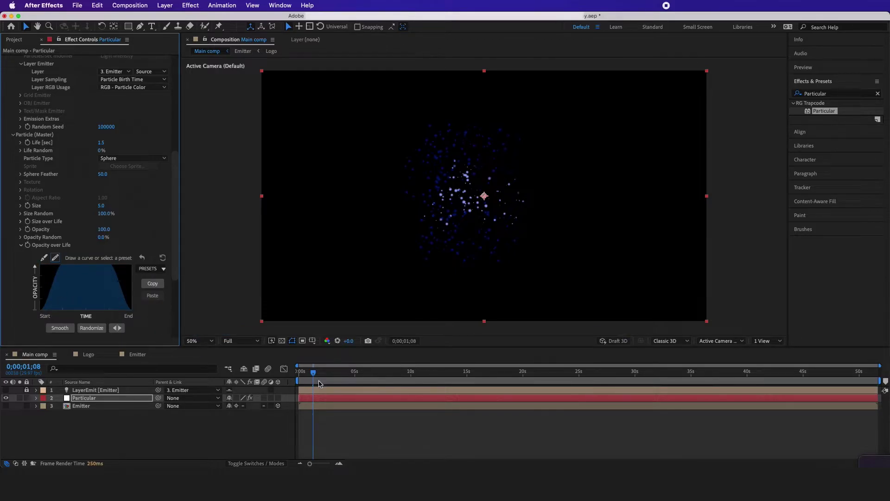
Raise the emitter's Particles/sec to 100000.
click(496, 201)
scroll(18, 221, up, 10)
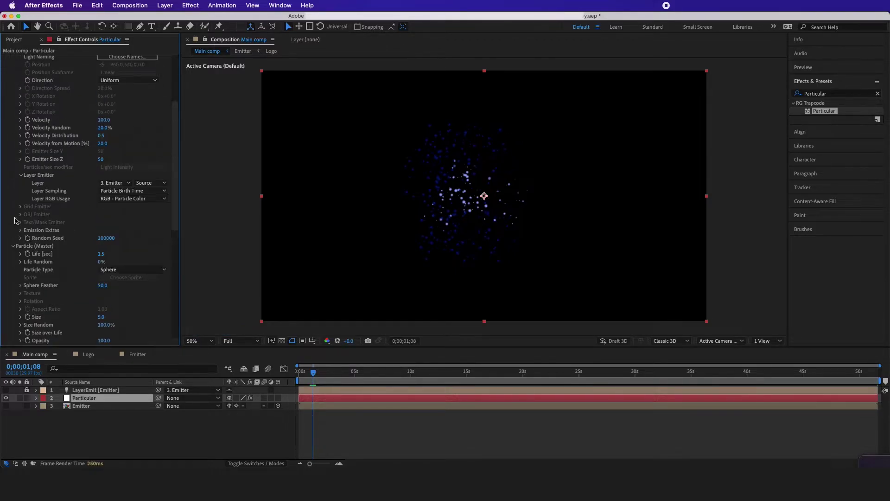
click(114, 135)
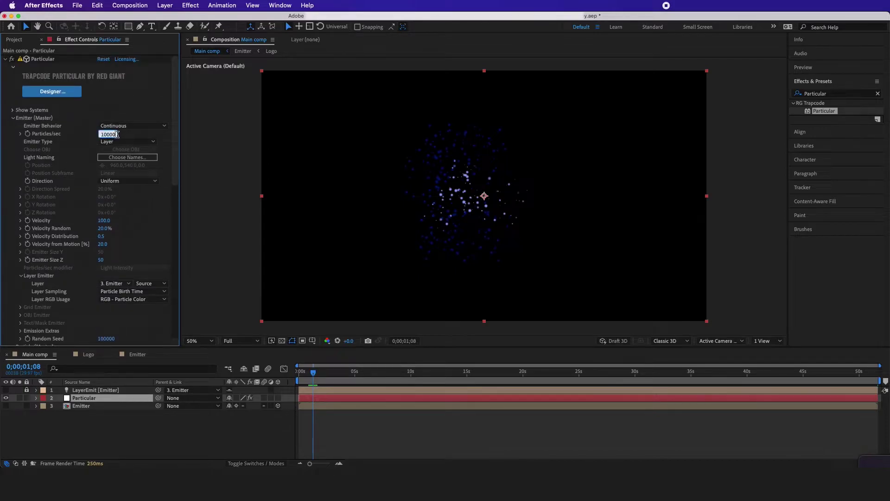
text(100000)
key(Return)
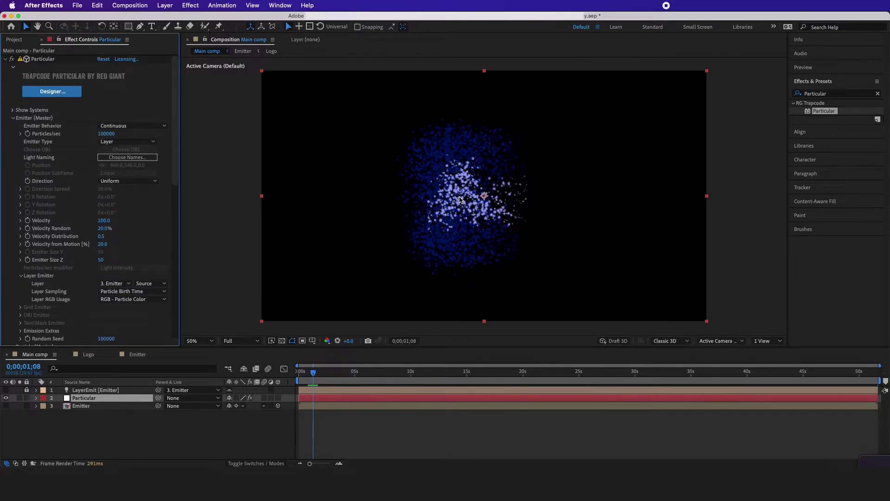
End the work area at 0;00;03;03 and play a preview of the denser particle reveal.
click(335, 374)
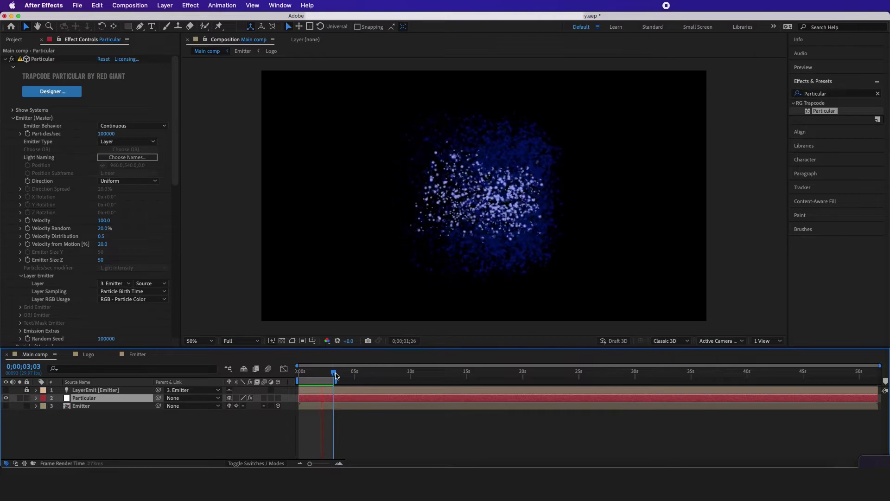
key(space)
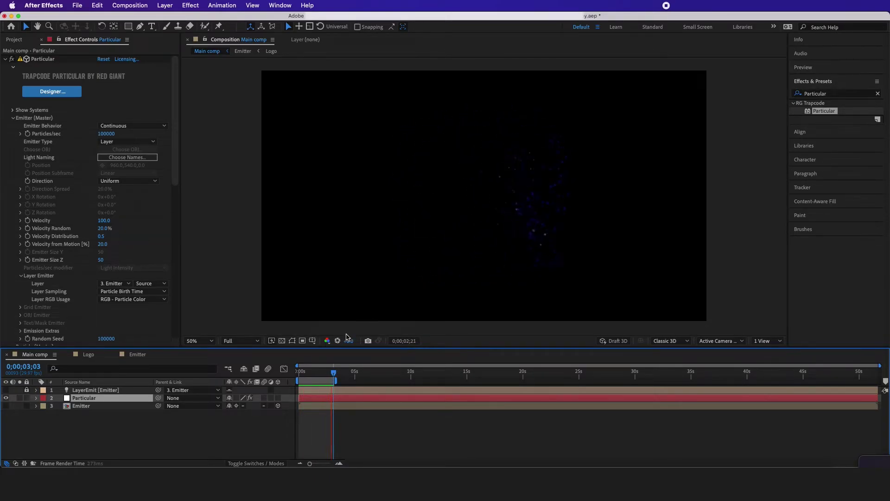
key(space)
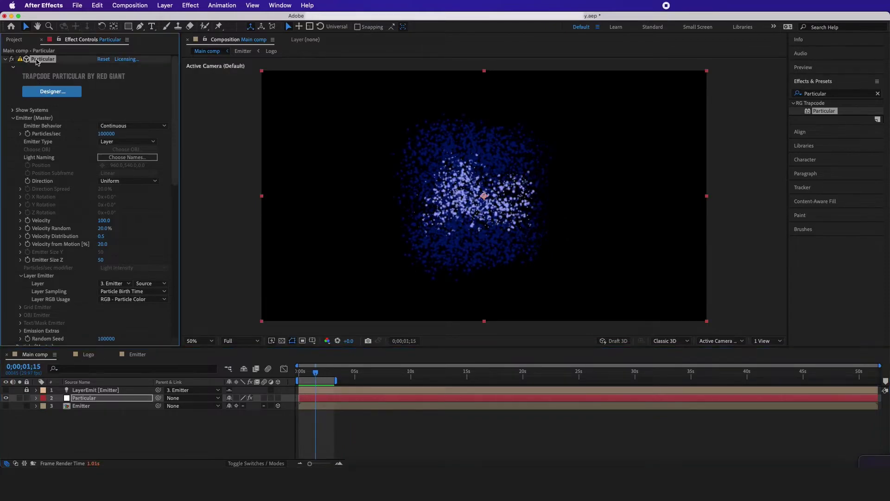
Set Air Resistance to 1 in the Air physics settings of the Particular effect.
scroll(12, 258, down, 10)
scroll(19, 268, down, 7)
click(12, 302)
scroll(13, 304, down, 2)
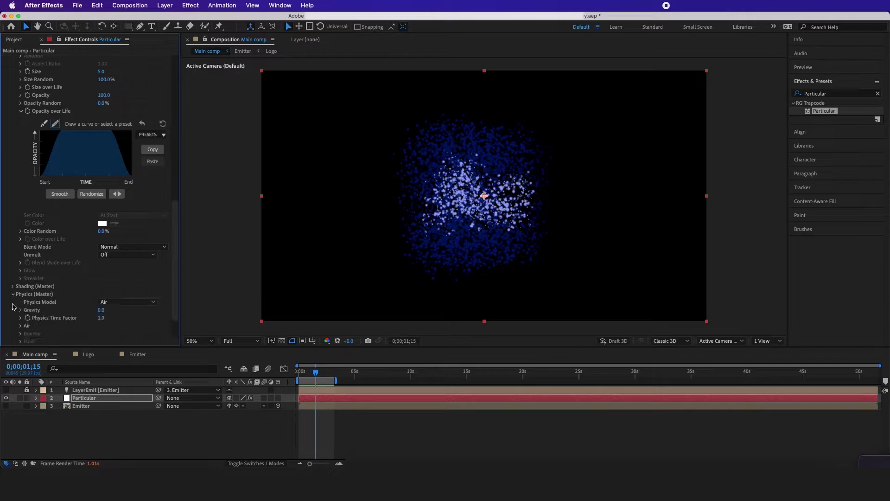
click(20, 290)
scroll(61, 280, down, 3)
click(103, 249)
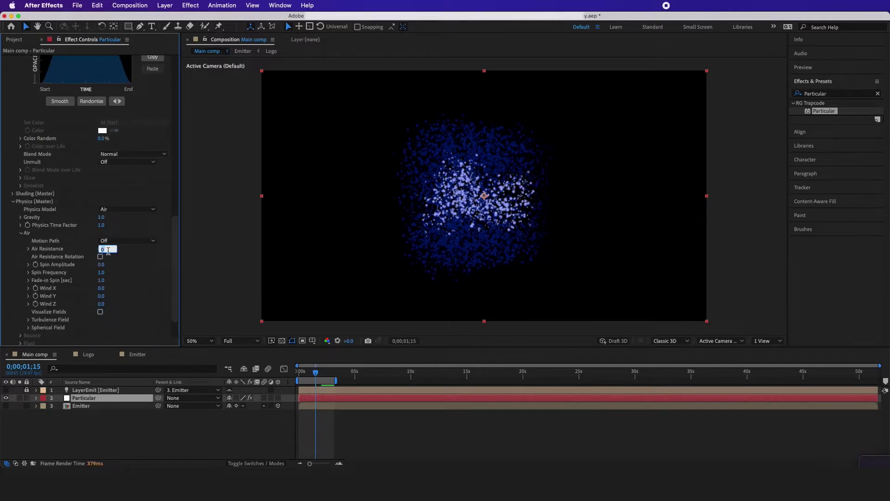
Return the particles' Gravity to 0 and set Wind X to 100.
click(108, 219)
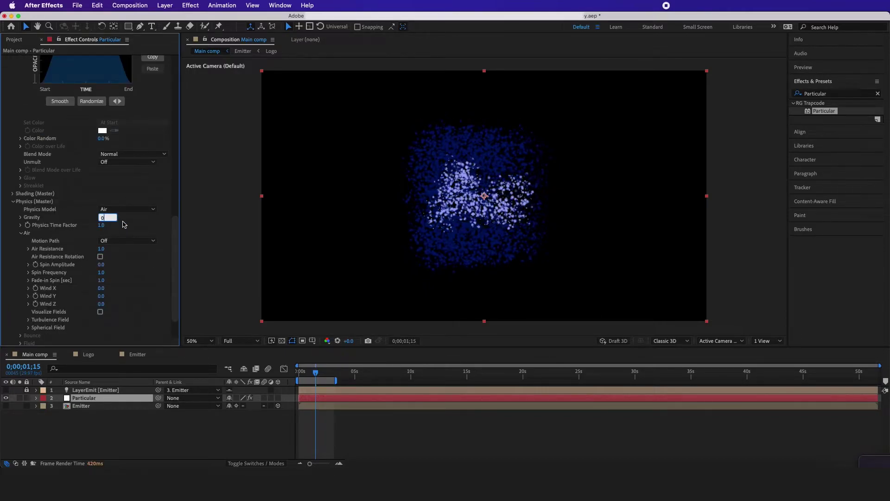
key(Return)
click(102, 289)
key(Return)
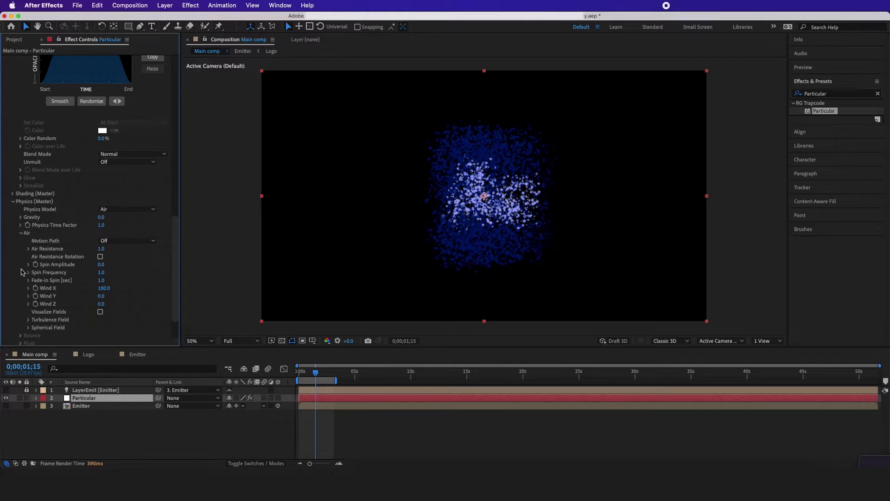
Turn on Particular's Shadowlet for Main and Shadowlet for Aux and inspect the particles up close.
click(13, 193)
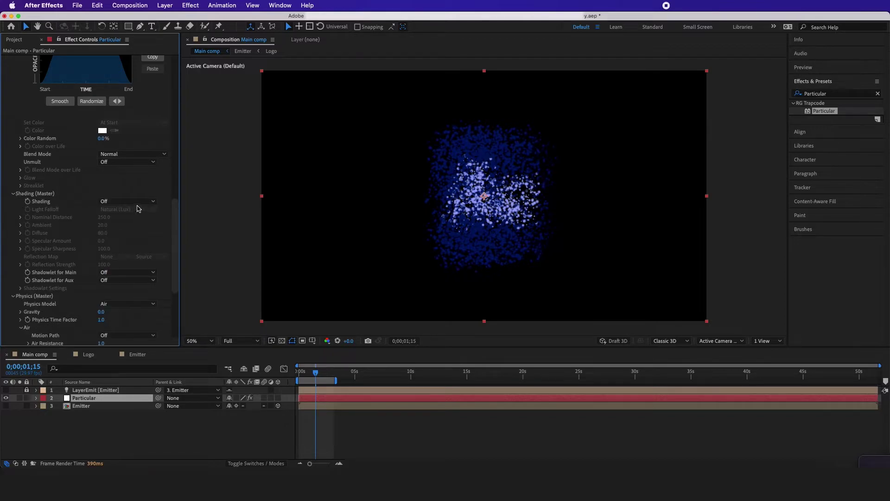
click(114, 280)
click(115, 293)
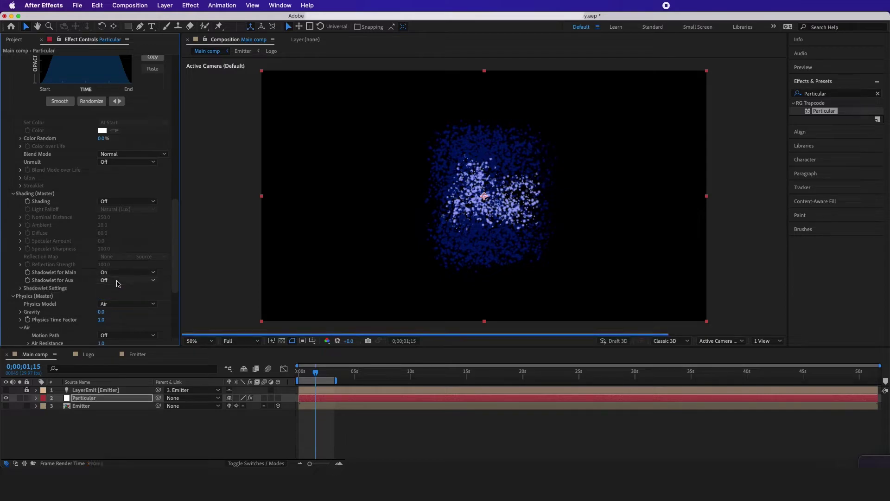
click(116, 281)
click(116, 302)
key(period)
key(period)
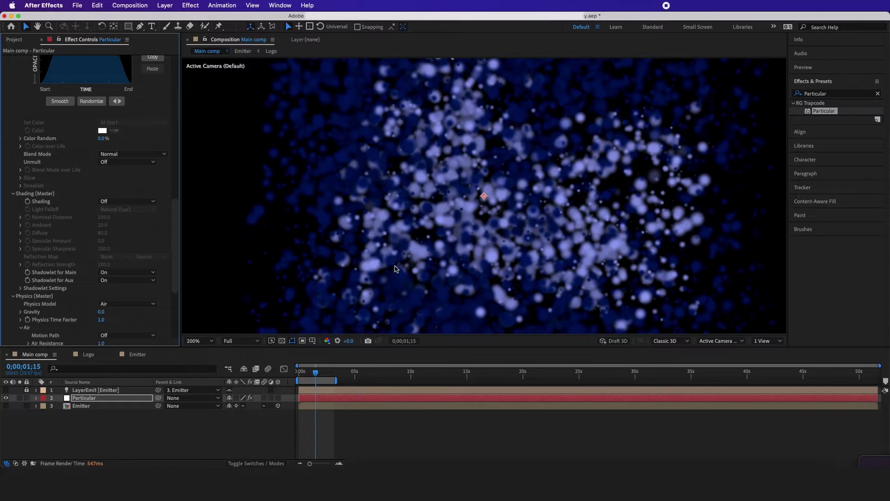
Set the shadowlet color to white in Particular's Shadowlet Settings.
click(20, 289)
scroll(23, 293, down, 2)
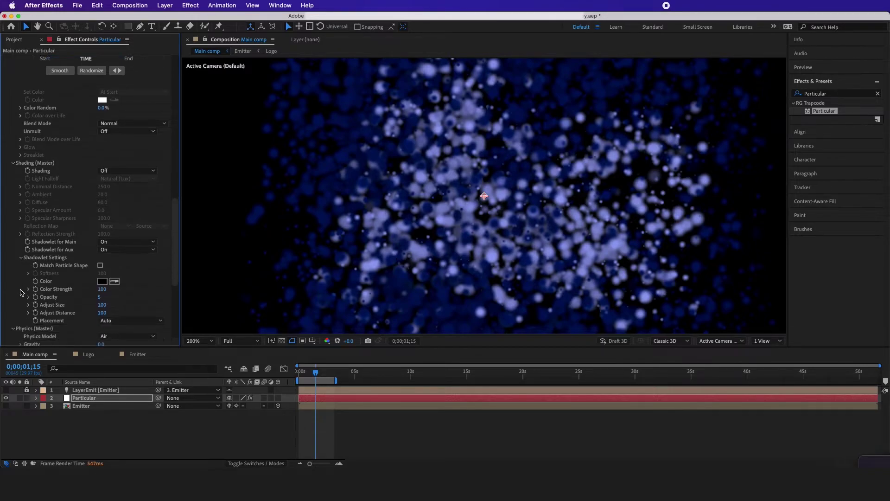
click(104, 282)
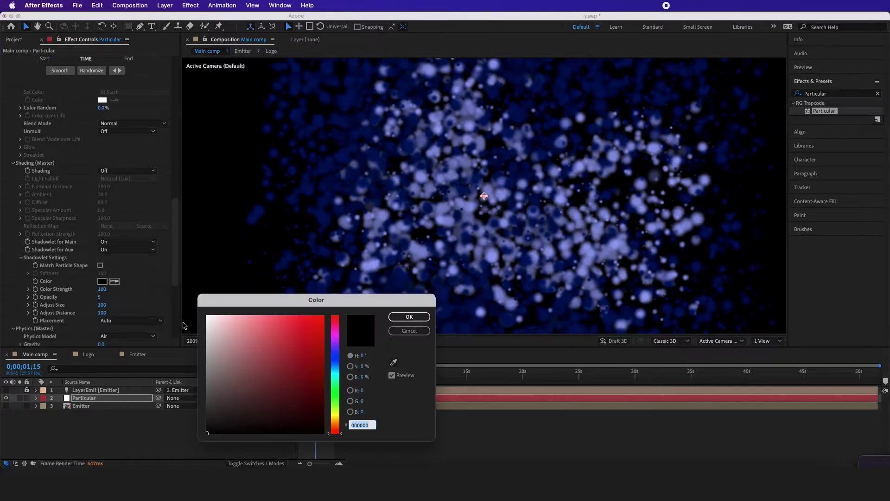
drag(271, 361, 182, 271)
click(404, 319)
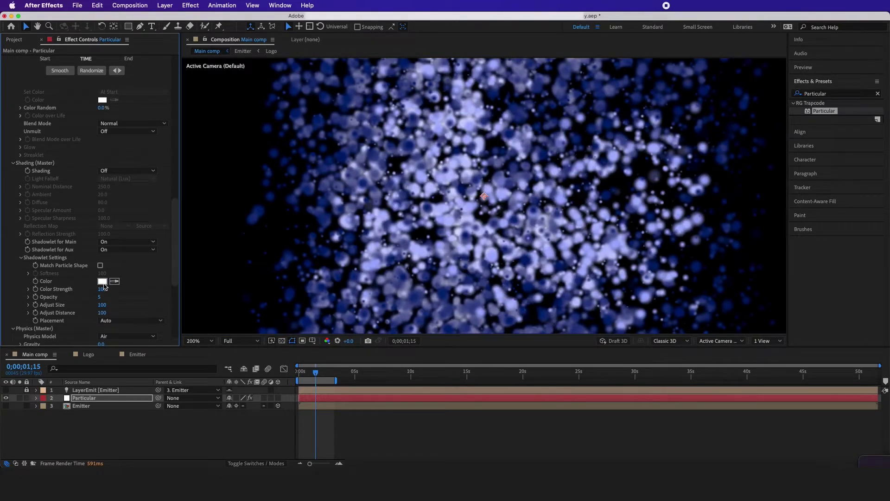
Set the Turbulence Field's Affect Position to 100 and preview the turbulent particle motion.
scroll(22, 254, down, 10)
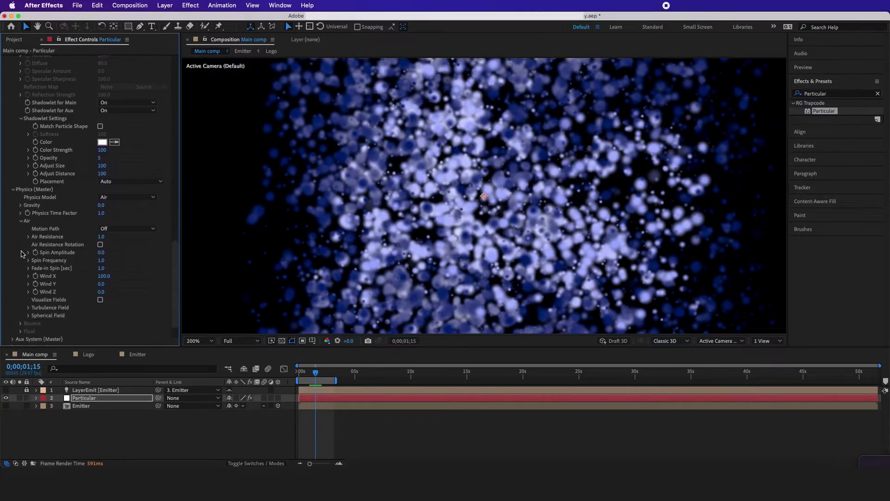
scroll(21, 255, down, 2)
click(28, 280)
scroll(39, 285, down, 4)
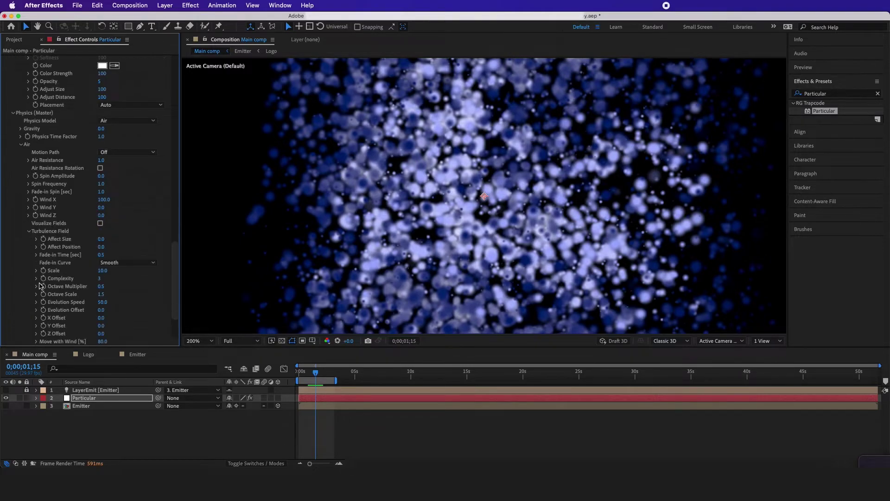
key(comma)
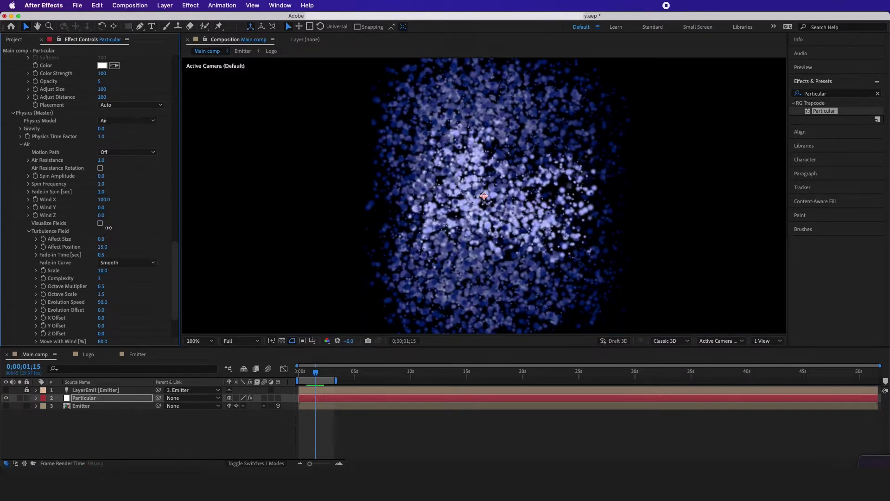
drag(109, 226, 105, 254)
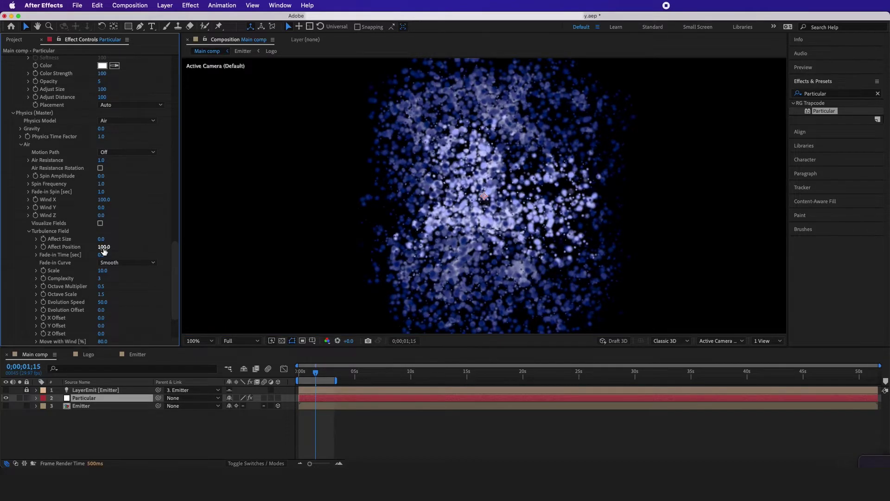
key(shift+slash)
key(space)
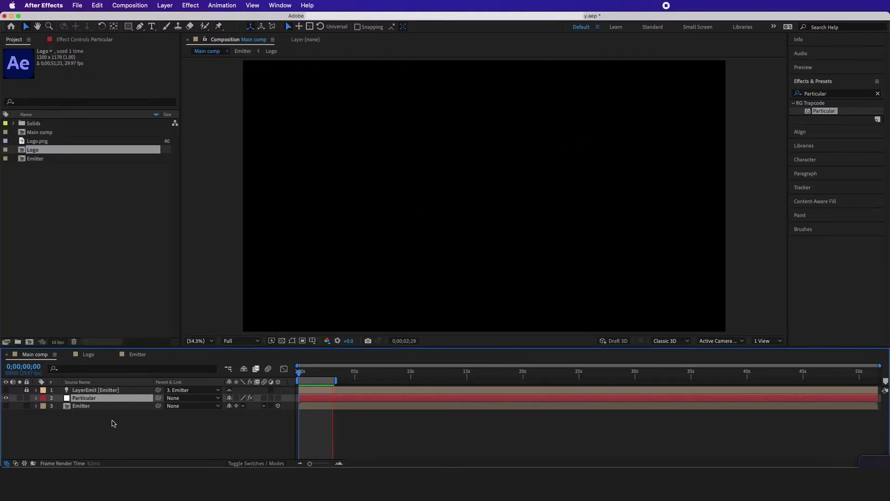
Copy the masked Logo layer from the Emitter composition and paste it into Main comp.
double_click(93, 406)
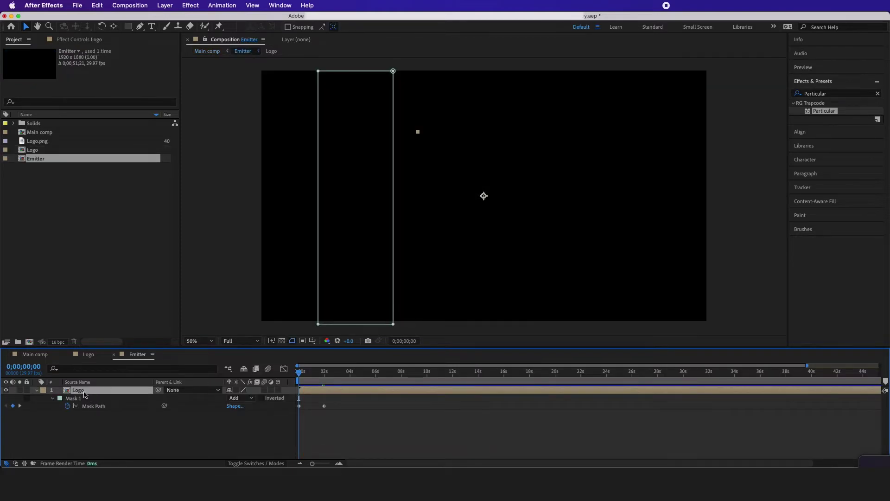
click(112, 418)
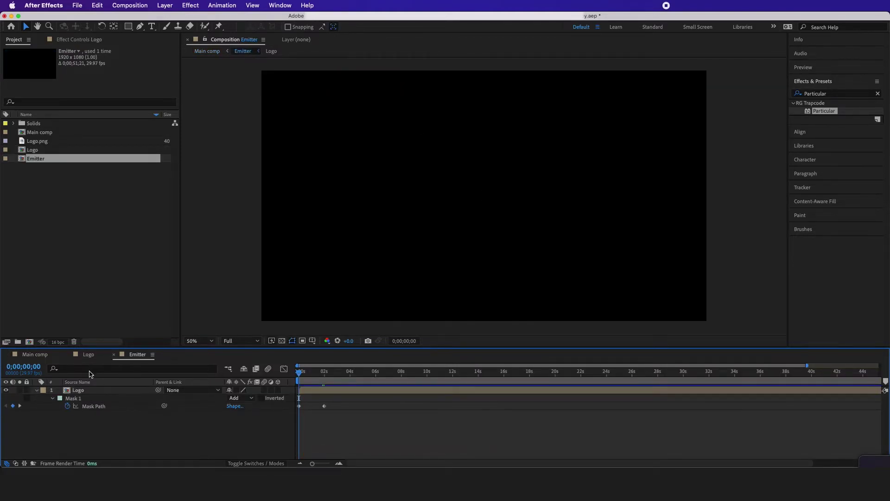
click(35, 354)
key(super+v)
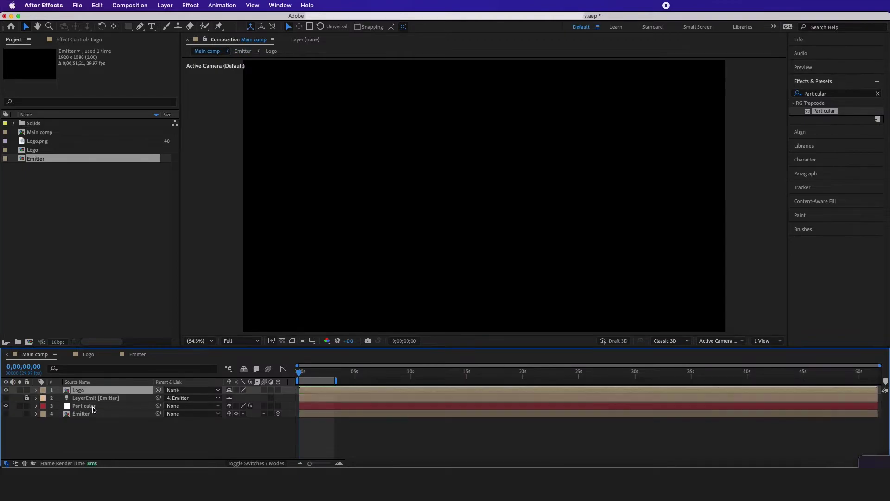
Delete the animated mask from the pasted Logo layer in Main comp and play a preview.
mouse_move(303, 375)
mouse_down()
mouse_move(317, 378)
mouse_move(311, 387)
mouse_up()
key(m)
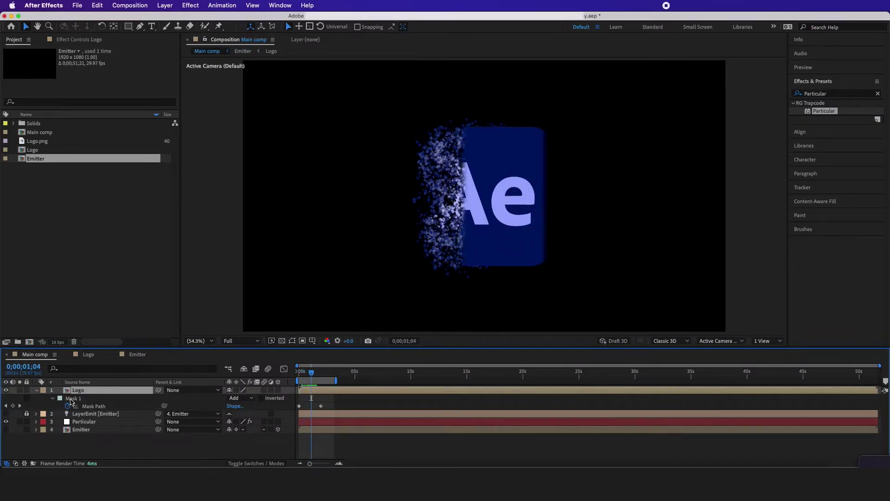
click(75, 400)
key(Delete)
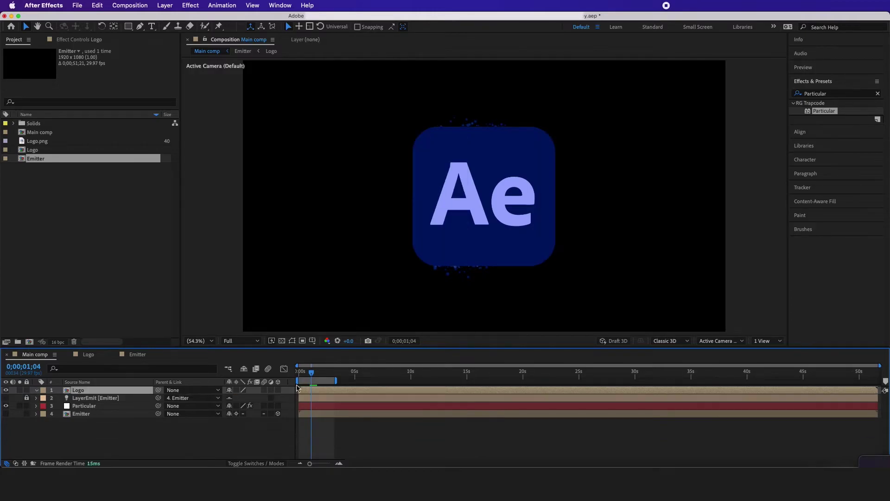
key(space)
Move the Logo layer beneath the Emitter layer and preview the particles over the full logo.
drag(103, 391, 103, 416)
drag(318, 373, 304, 377)
key(space)
Find the Linear Wipe transition effect and apply it to the Logo layer.
click(828, 94)
text(linear)
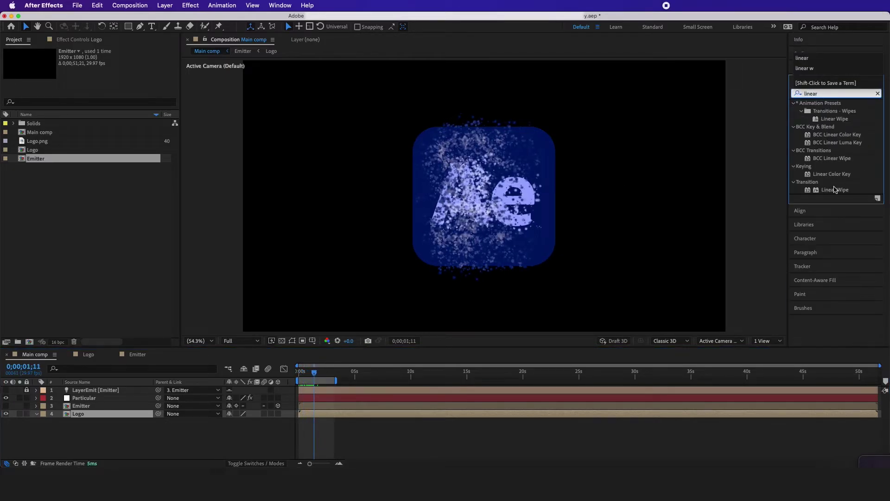
drag(835, 189, 88, 415)
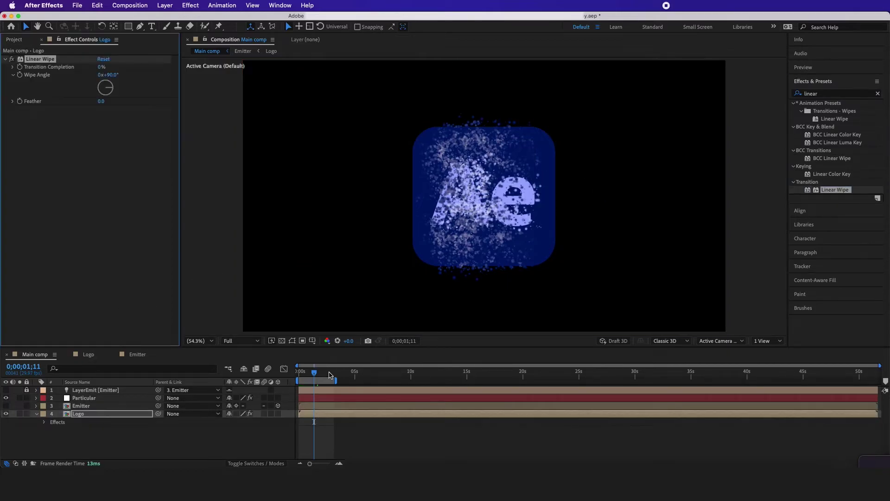
Add a Transition Completion keyframe at 0;00;00;00 to the Logo's Linear Wipe and reveal it in the timeline.
drag(328, 374, 289, 378)
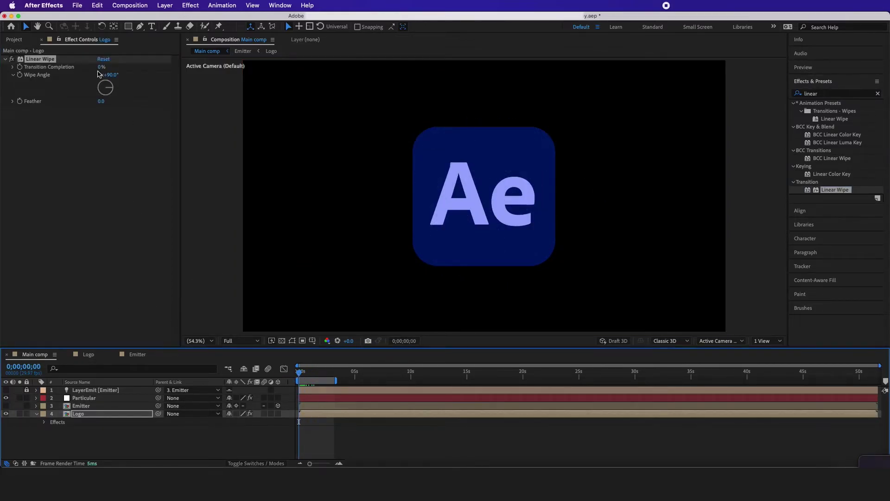
click(19, 69)
click(313, 416)
key(u)
key(equal)
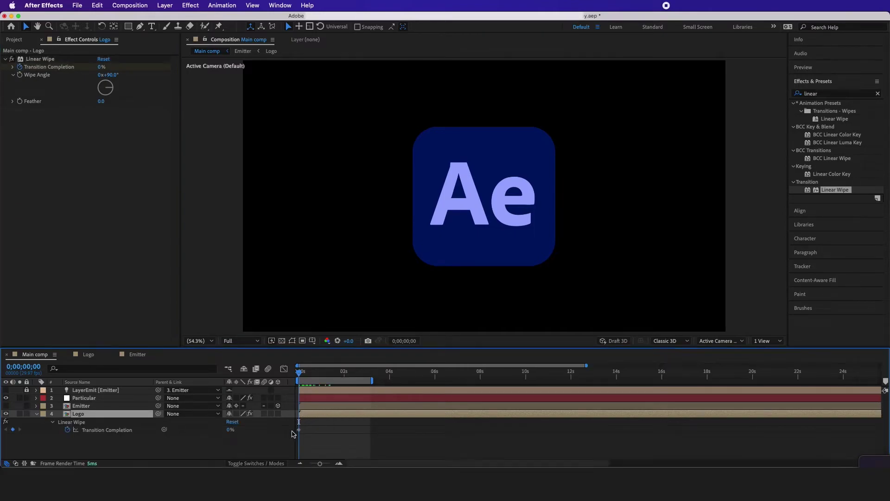
click(299, 431)
Set the Wipe Angle to -90° and key Transition Completion at 98% at 0;00;00;28.
key(space)
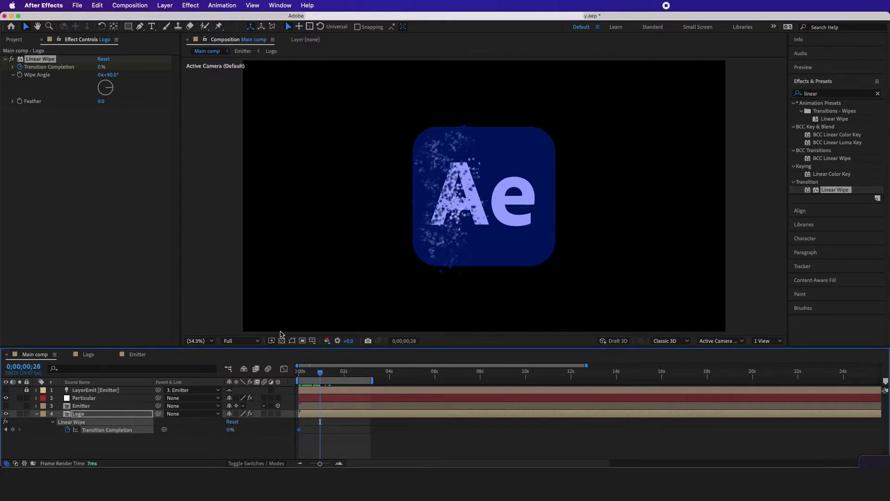
mouse_move(103, 73)
mouse_down()
mouse_move(111, 48)
mouse_move(116, 71)
mouse_up()
click(116, 75)
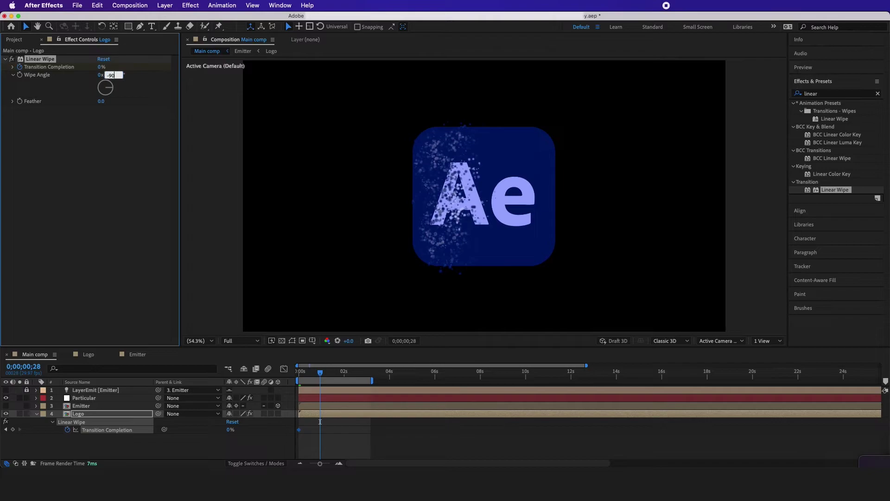
text(-90)
click(111, 109)
drag(101, 70, 113, 32)
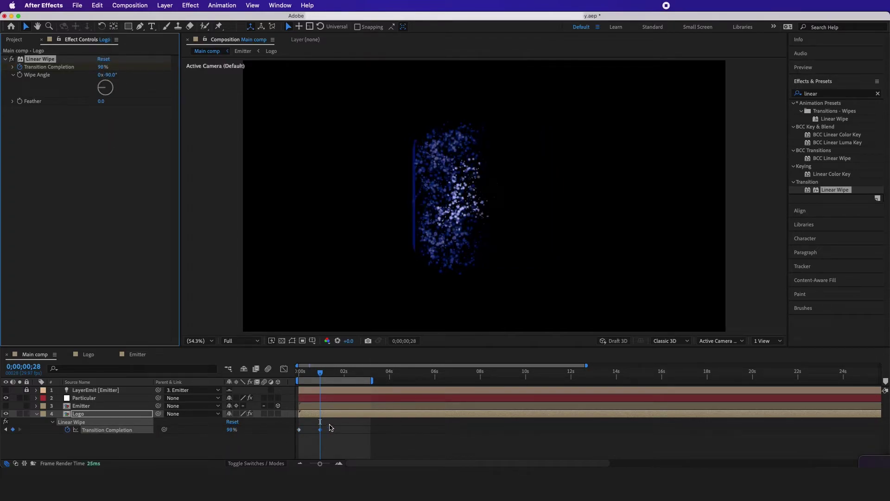
Time-reverse the two Transition Completion keyframes and preview the logo wiping on.
drag(331, 426, 296, 436)
right_click(300, 429)
mouse_move(348, 457)
click(457, 458)
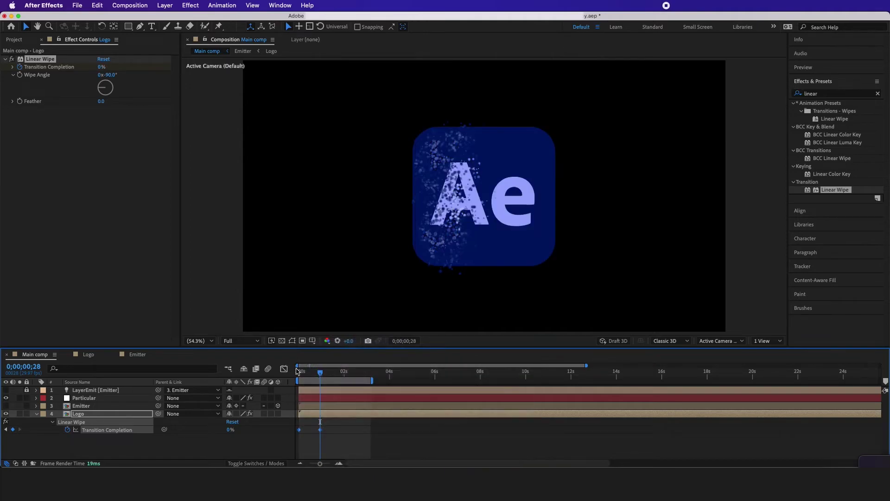
click(298, 371)
key(space)
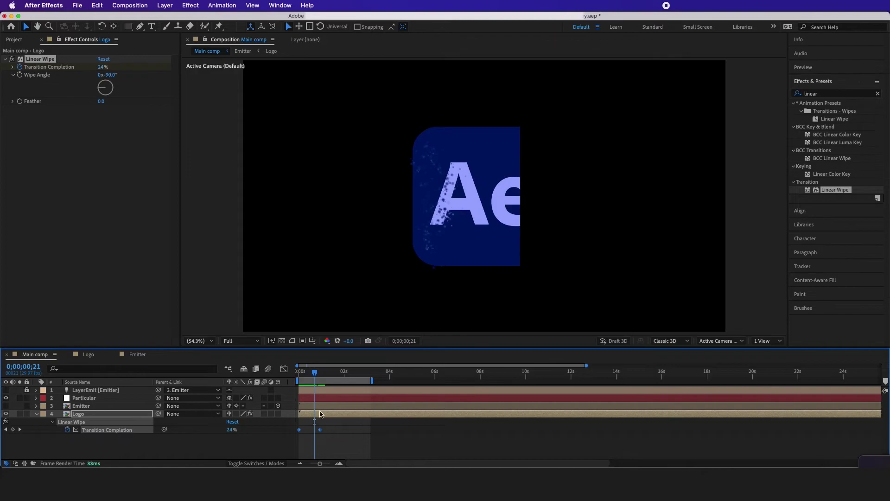
Soften the Linear Wipe edge by raising Feather to 50 and on to 153.
click(101, 102)
text(50)
click(343, 412)
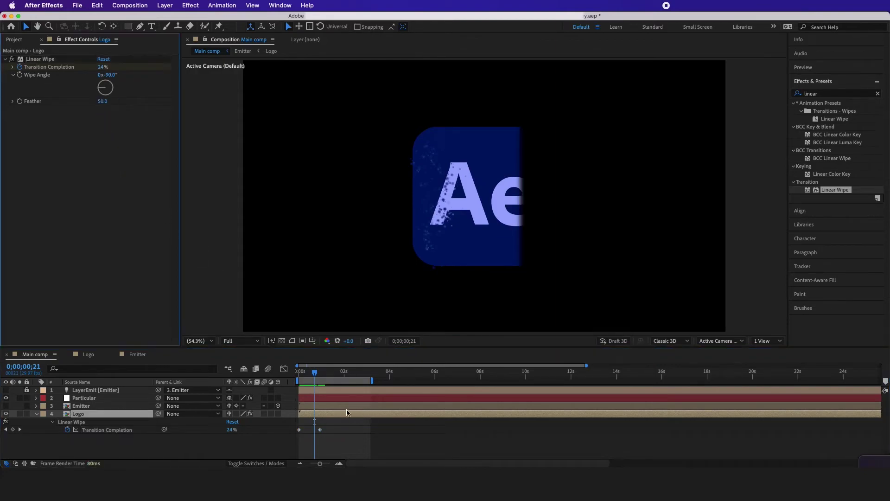
drag(102, 101, 115, 68)
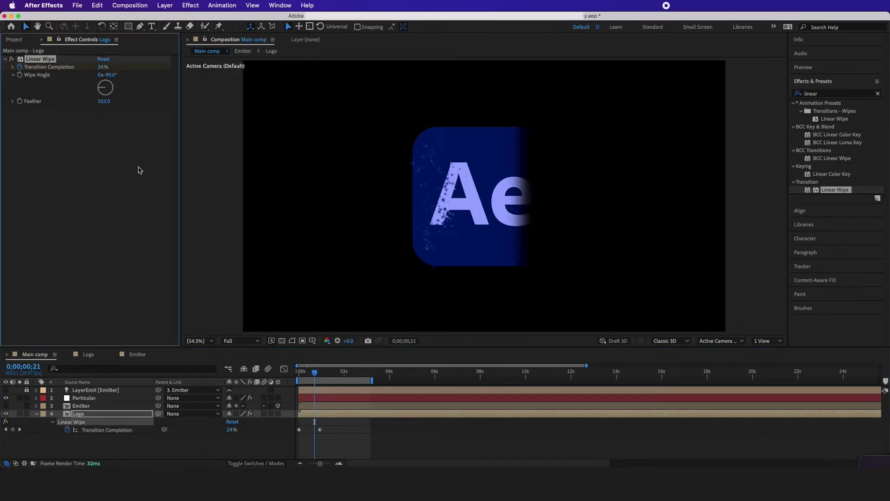
click(138, 170)
Retime the Transition Completion keyframes to about 0.7 and 2.6 seconds and preview the wipe with the particles.
mouse_move(314, 372)
mouse_down()
mouse_move(297, 373)
mouse_move(316, 374)
mouse_up()
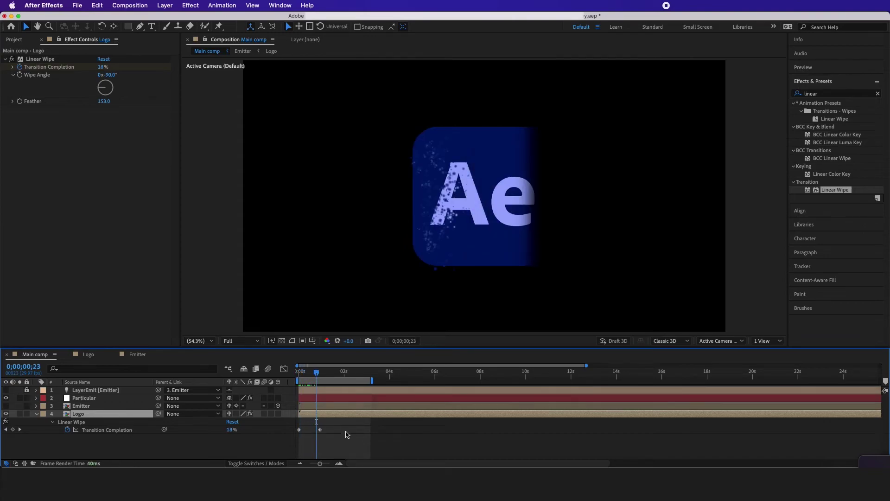
drag(346, 432, 316, 434)
key(space)
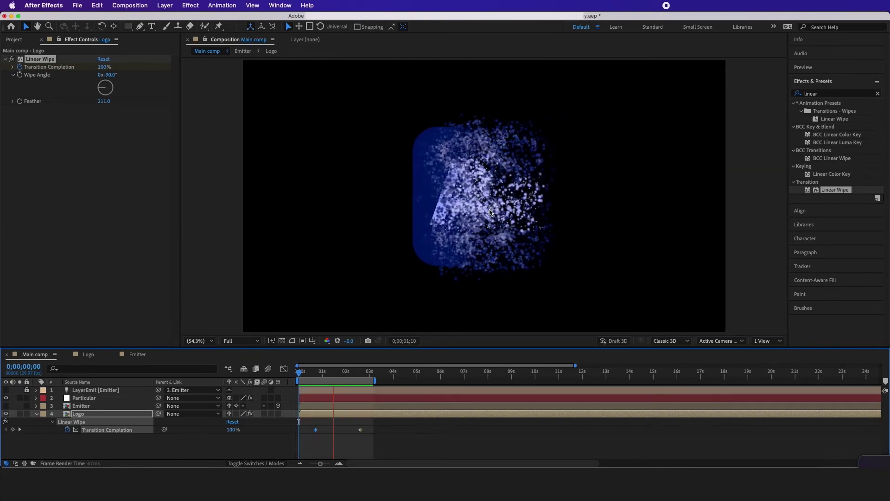
Find the Drop Shadow effect and apply it to the Particular layer.
scroll(462, 196, up, 4)
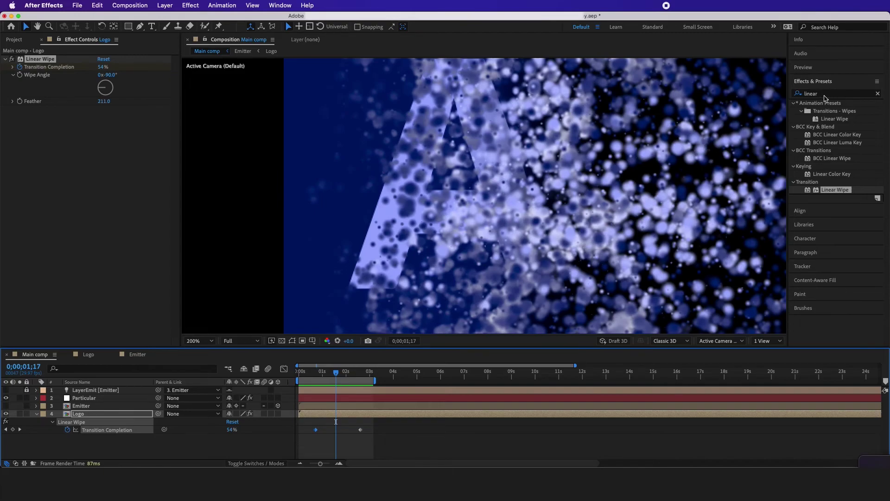
click(825, 94)
text(drop)
drag(837, 236, 96, 401)
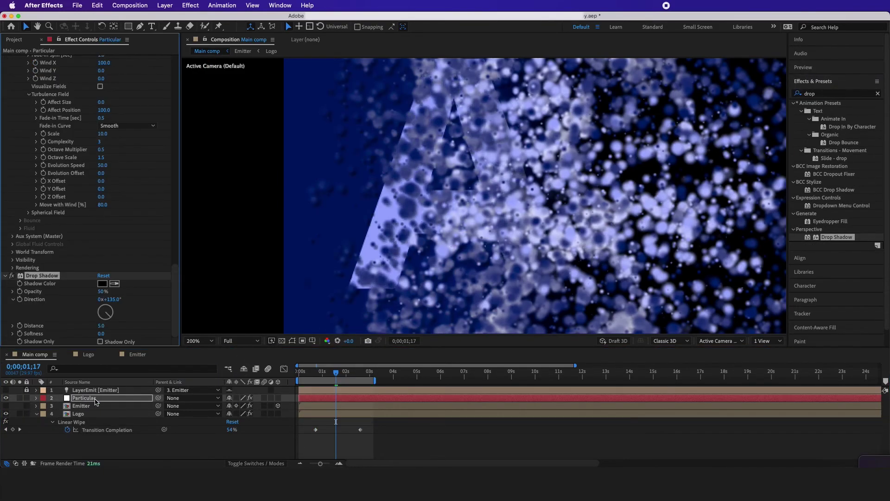
Set the Drop Shadow softness to 50 and its opacity to 40% on the Particular layer.
click(101, 334)
key(Return)
click(103, 292)
text(40)
key(Return)
Toggle the Drop Shadow effect off and on to compare the particles with and without shadows.
click(11, 276)
click(11, 276)
click(11, 277)
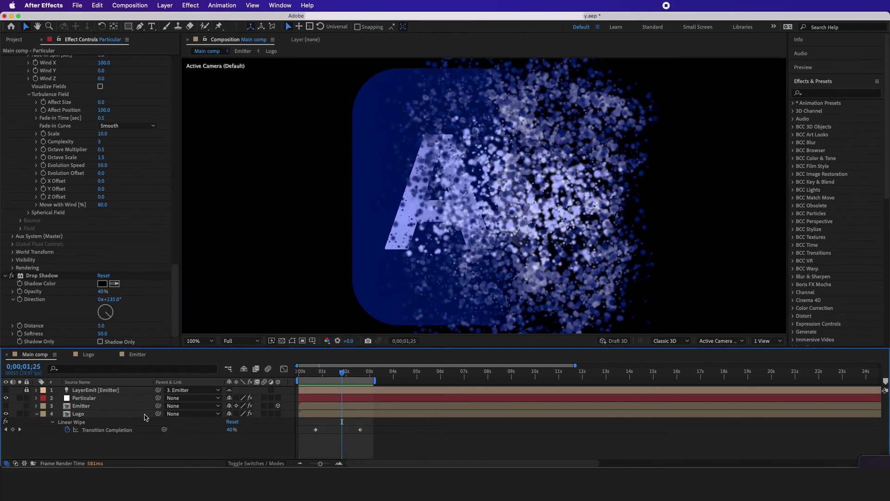
Find the Stylize Glow effect and apply it to the Particular layer.
click(137, 400)
click(812, 93)
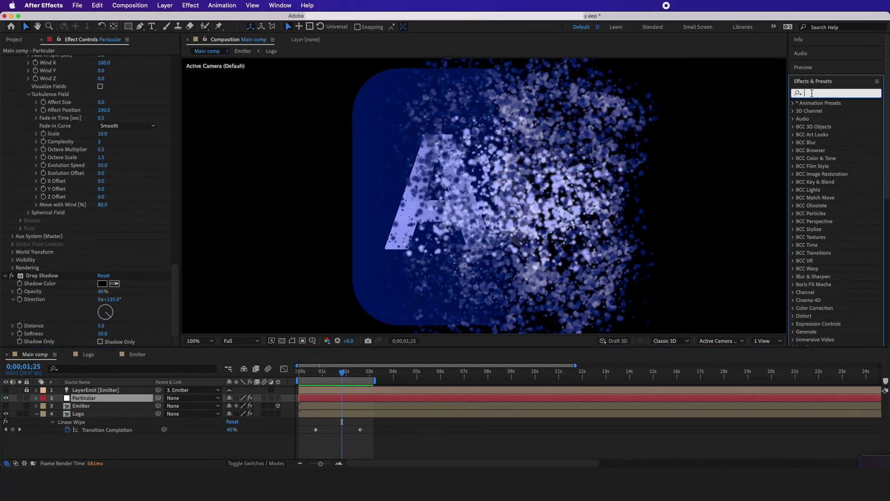
text(glow)
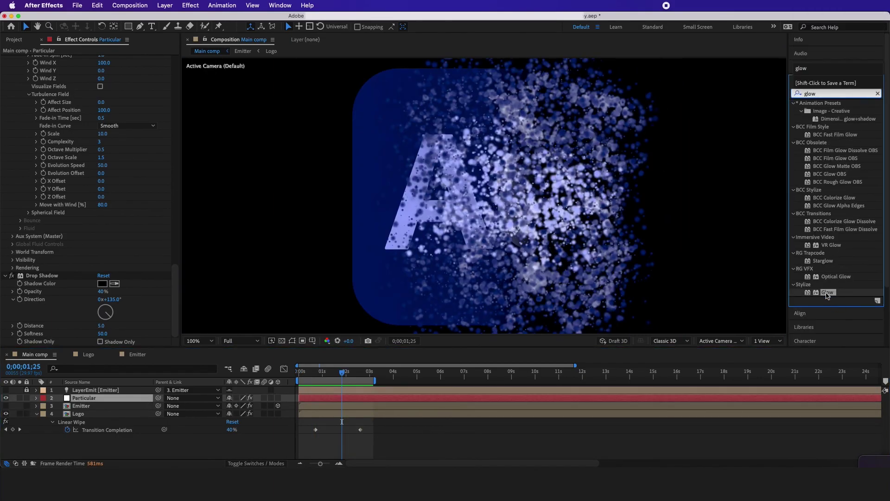
drag(133, 387, 124, 402)
scroll(100, 278, down, 5)
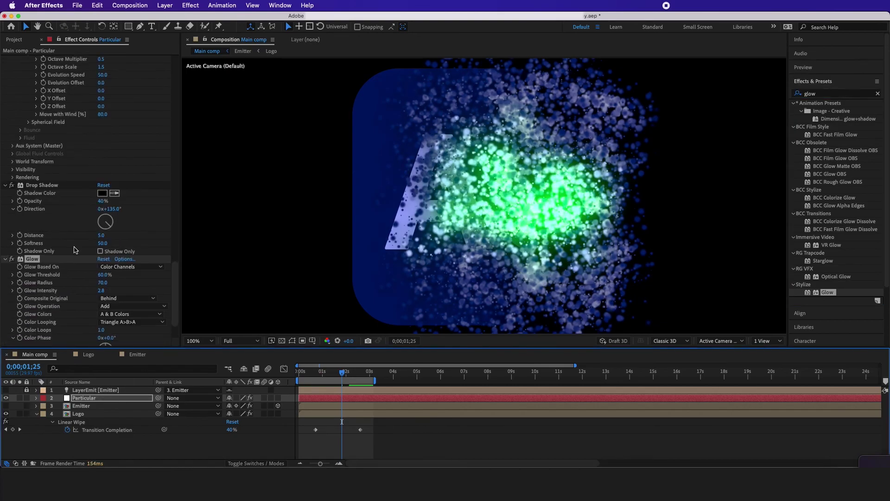
Examine the glow at an earlier frame, around 1:10, soloing the Particular layer briefly to view it alone.
drag(342, 373, 330, 373)
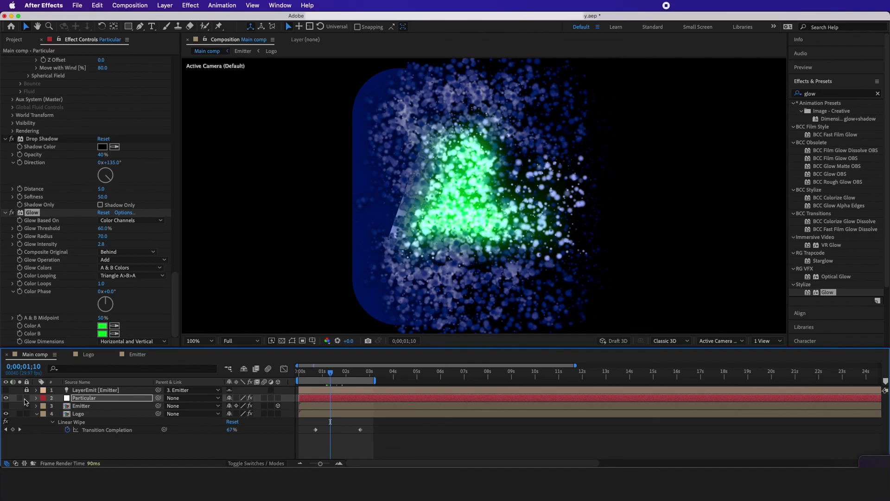
click(20, 398)
click(20, 397)
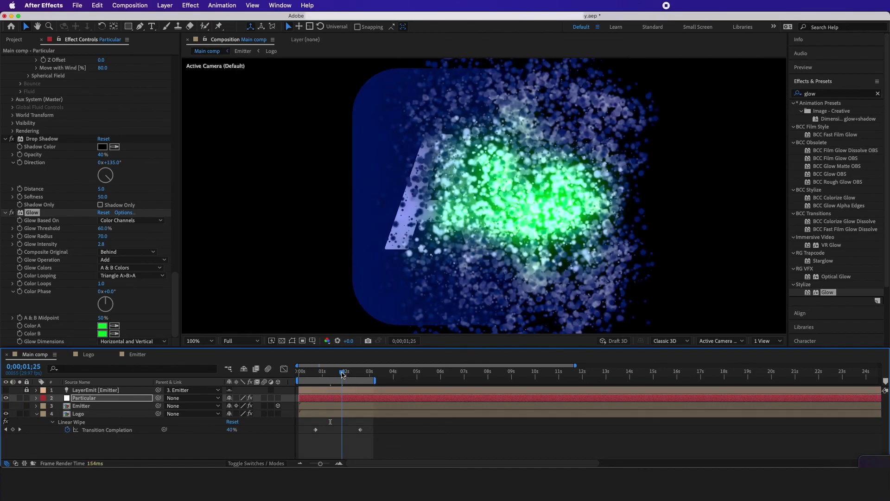